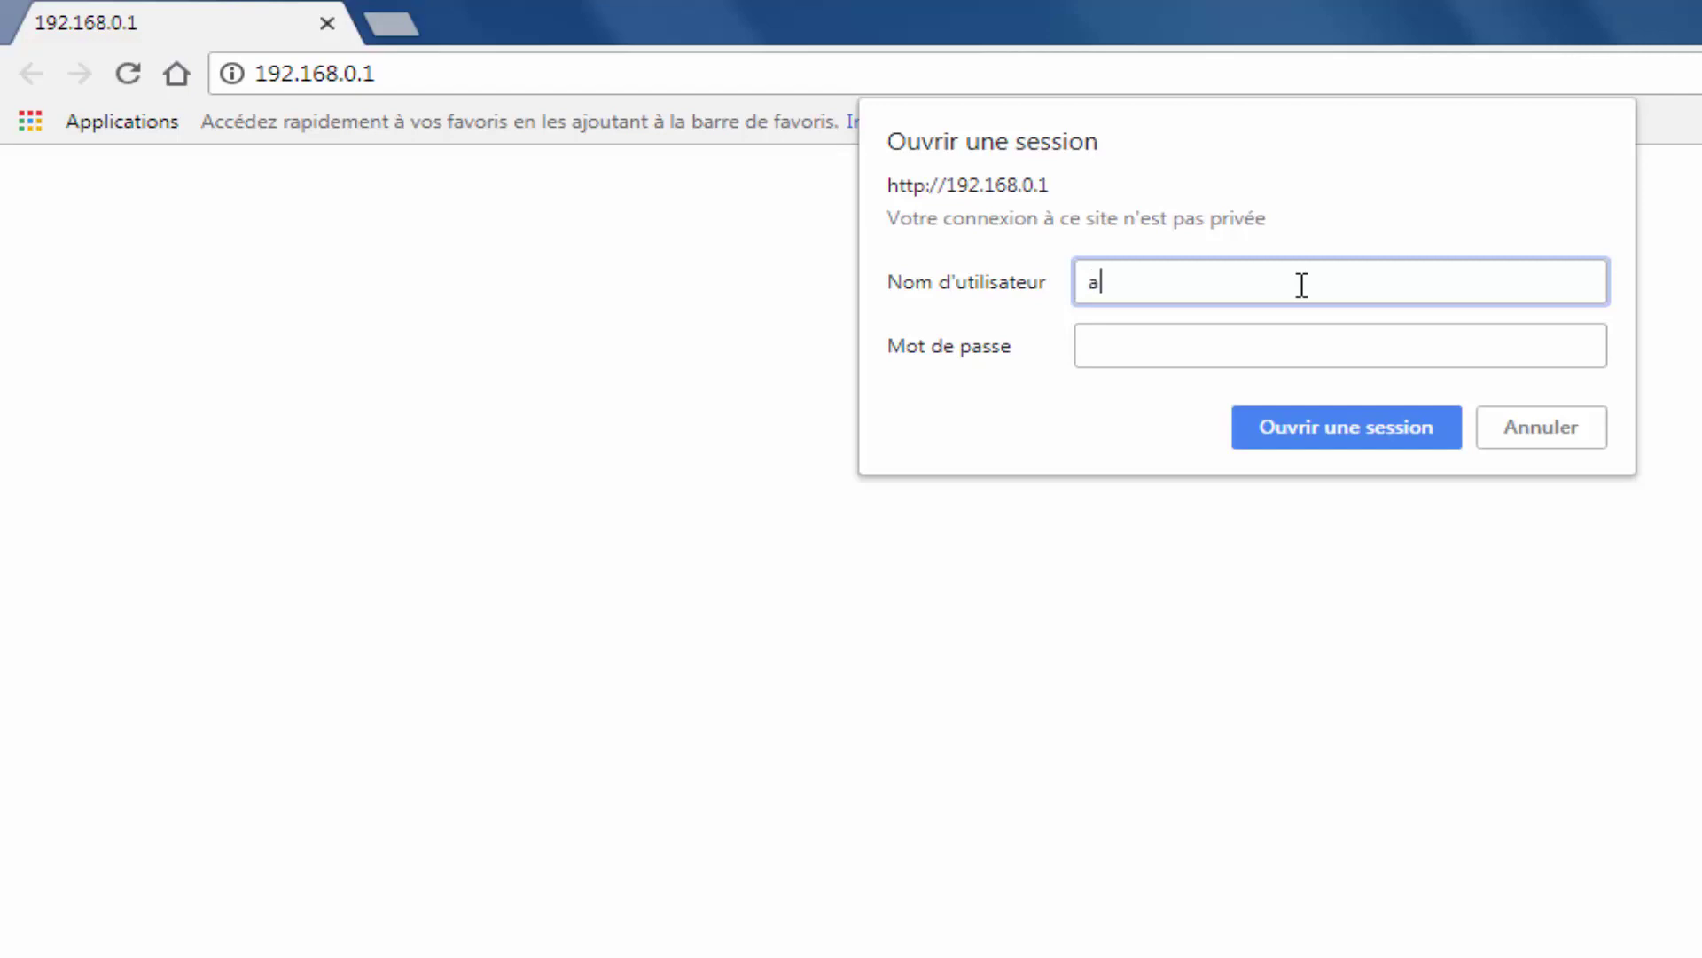
# - Log in to the TP-Link router web interface as admin with the administrator password
pyautogui.write('n')
pyautogui.press('Tab')
pyautogui.write('adm')
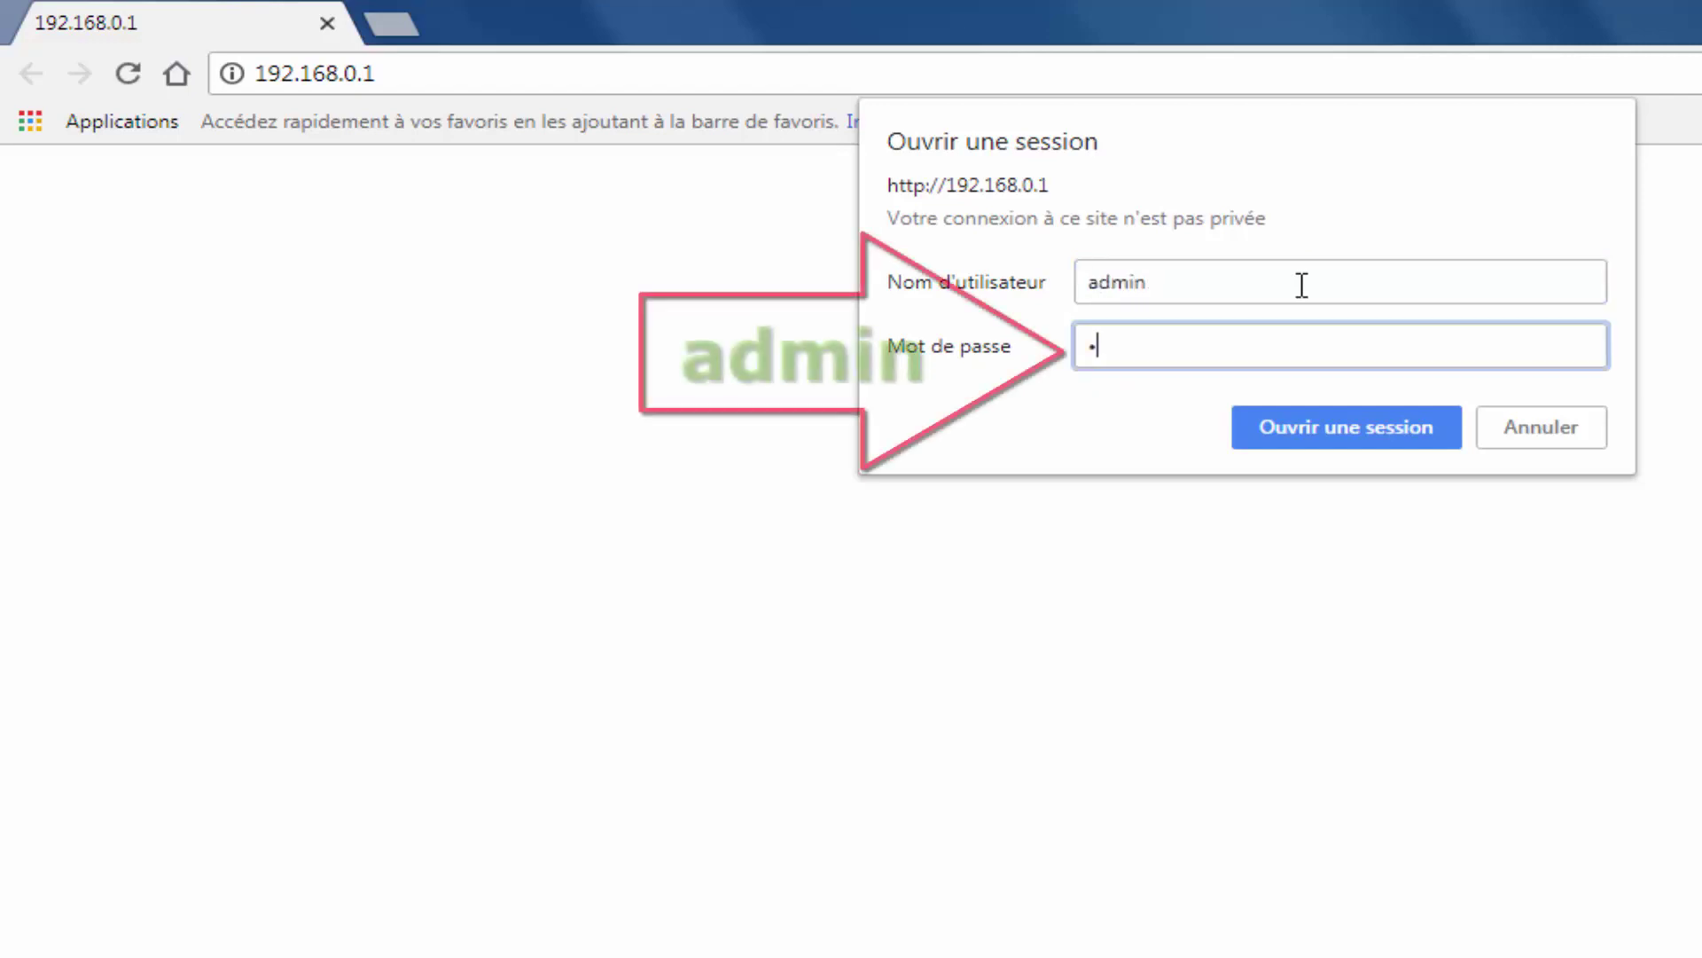
pyautogui.write('in')
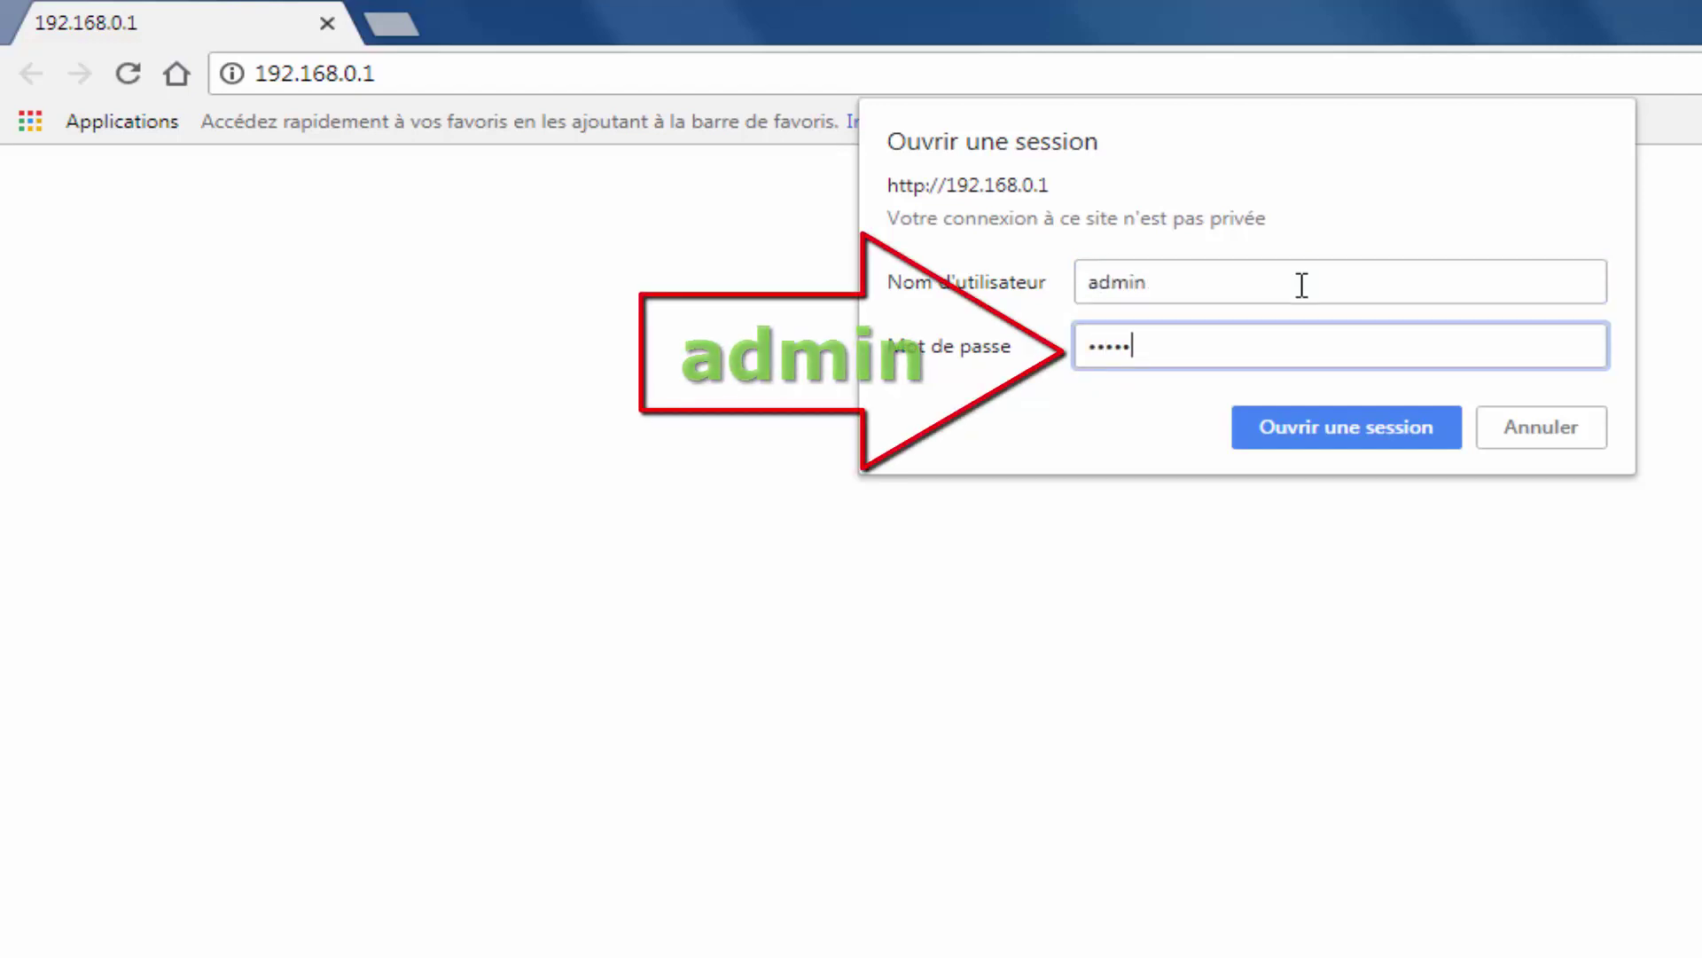
pyautogui.click(1336, 438)
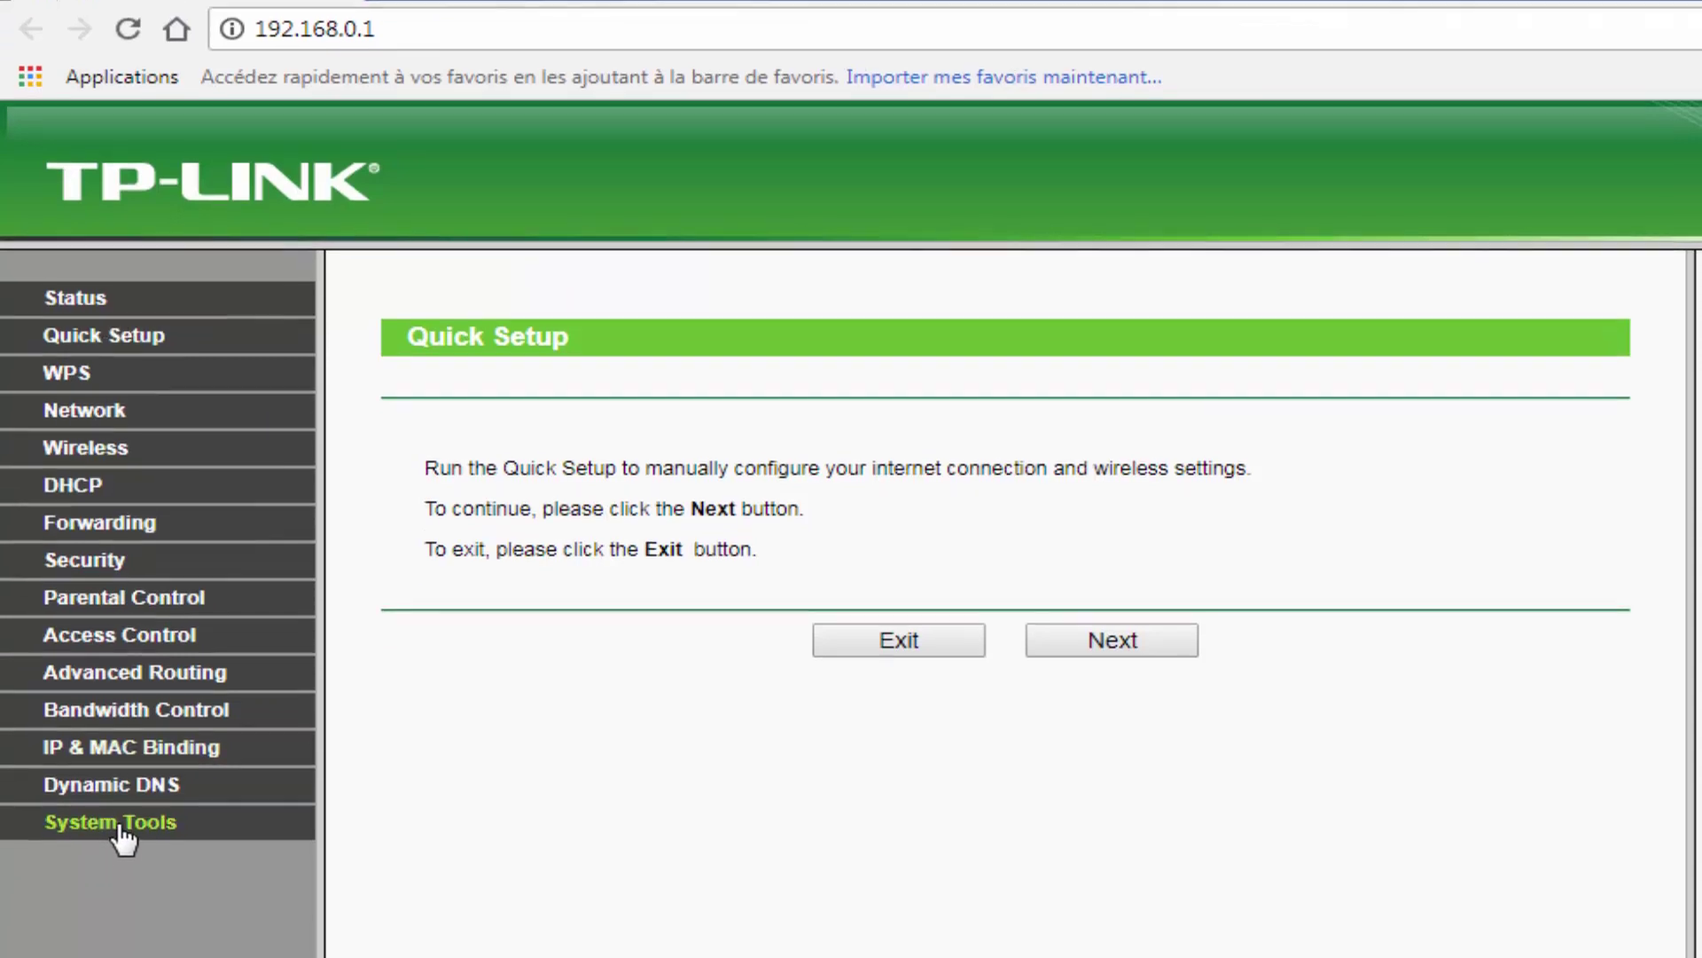
# - Go to System Tools > Firmware Upgrade and confirm the hardware version reads WR841N v9
pyautogui.click(120, 873)
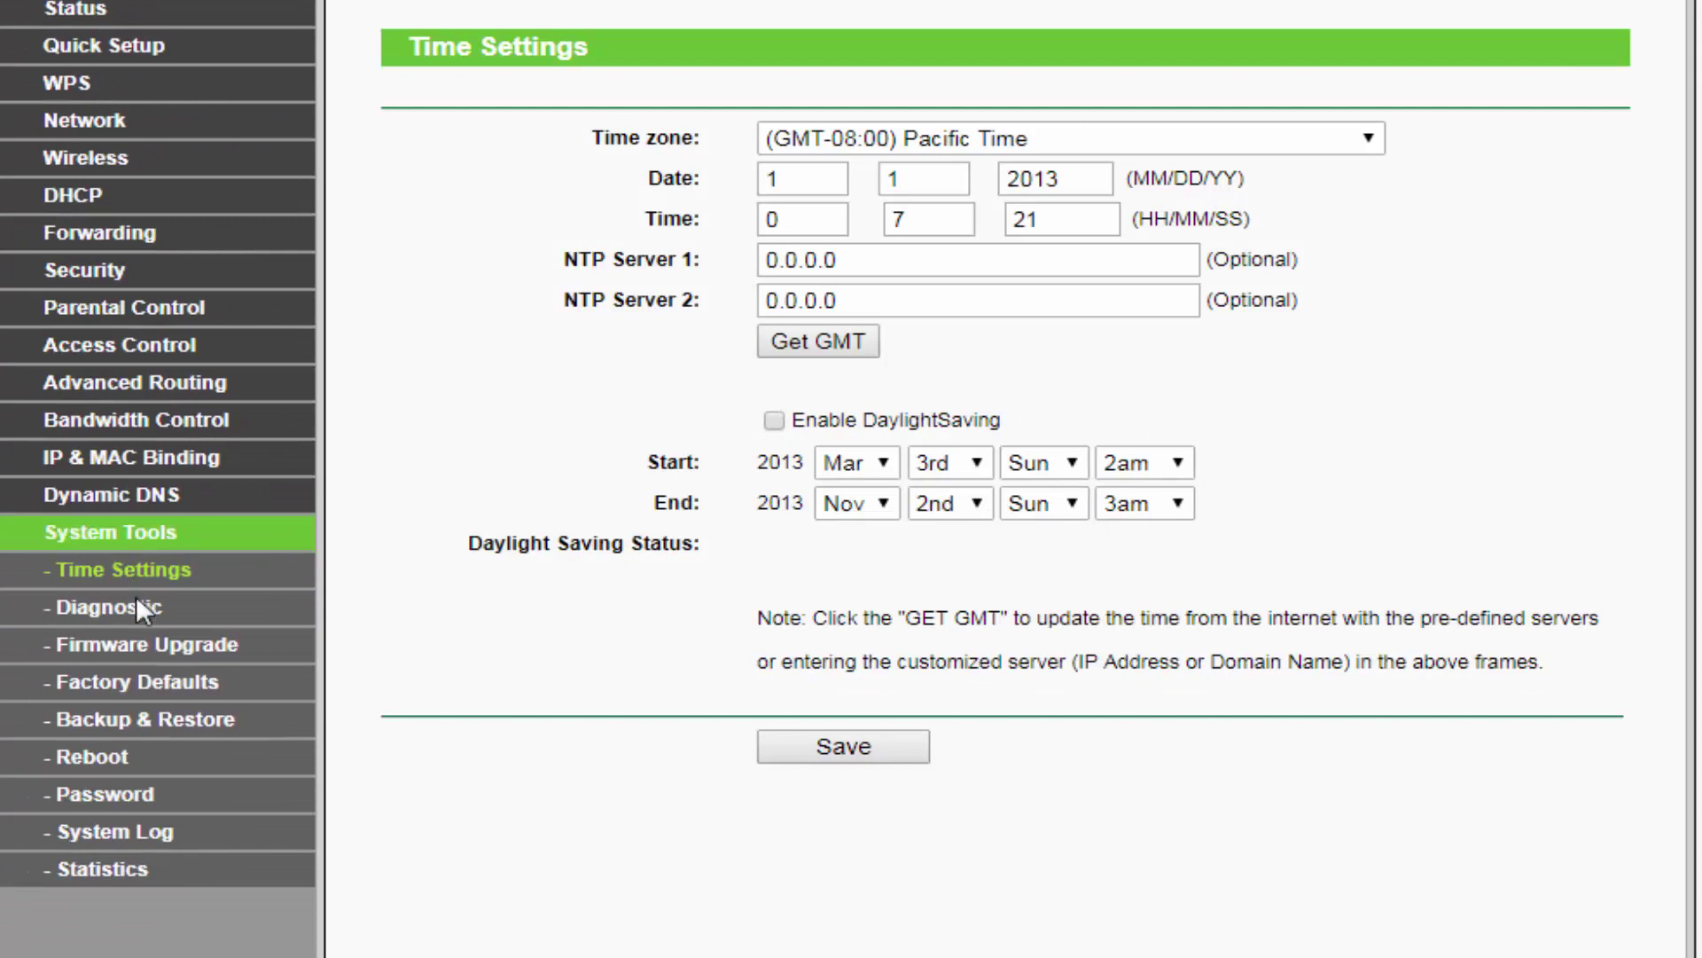
pyautogui.click(140, 652)
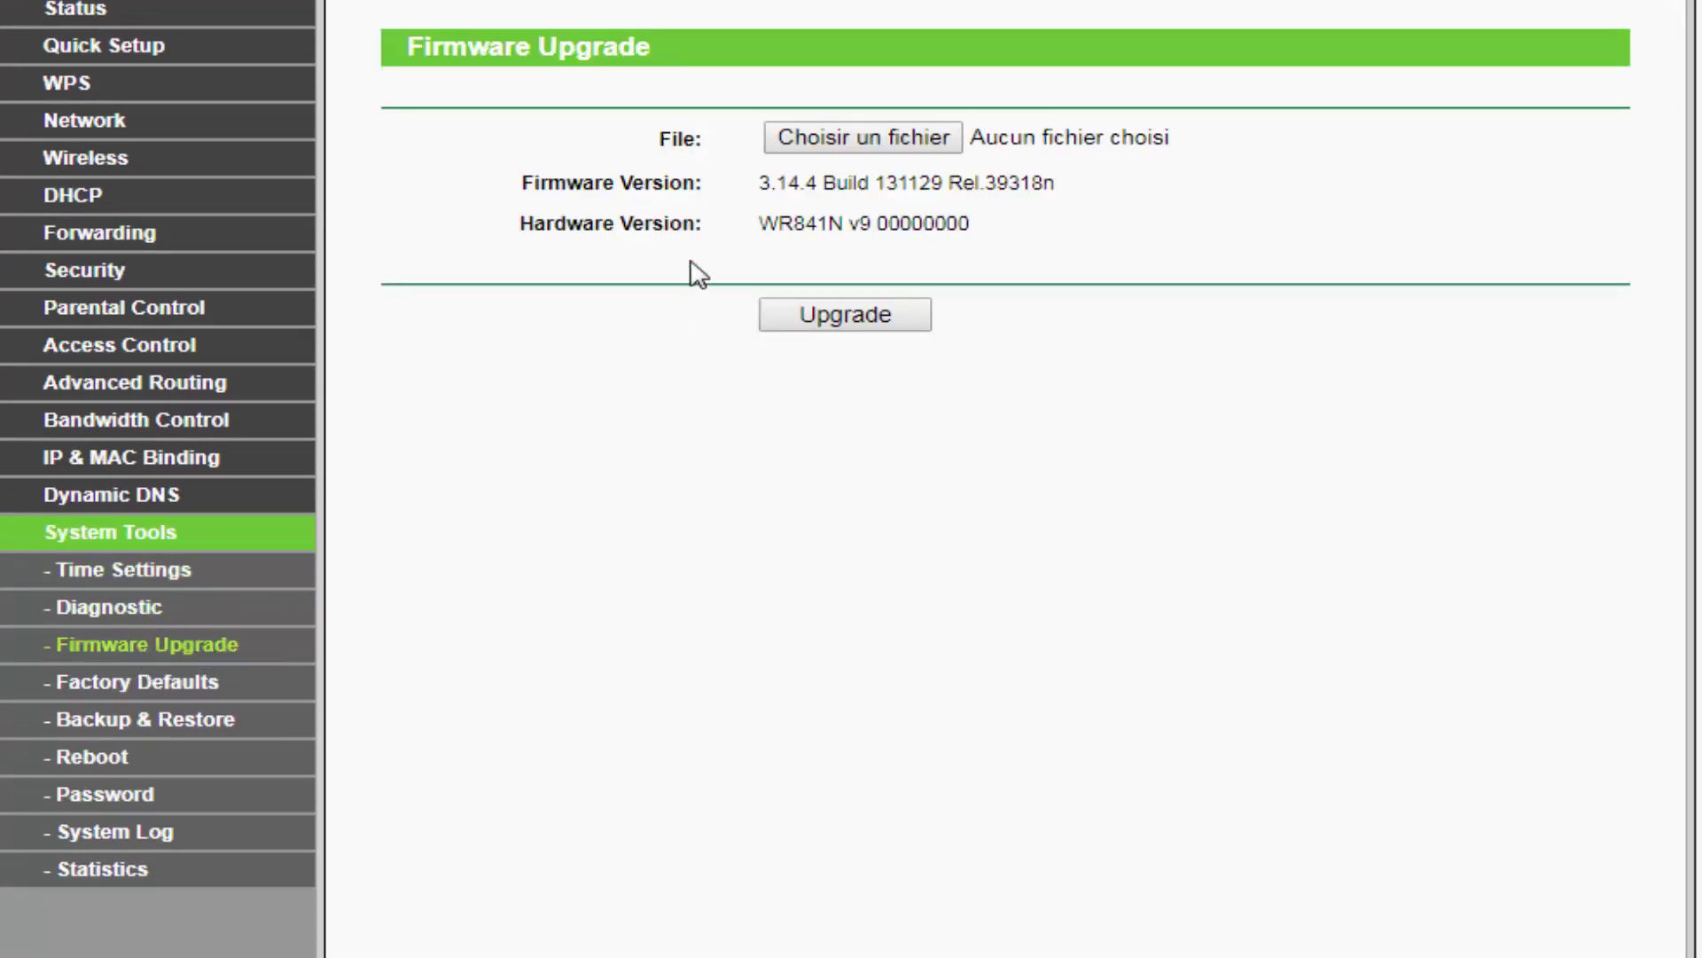
pyautogui.moveTo(762, 225); pyautogui.dragTo(987, 238)
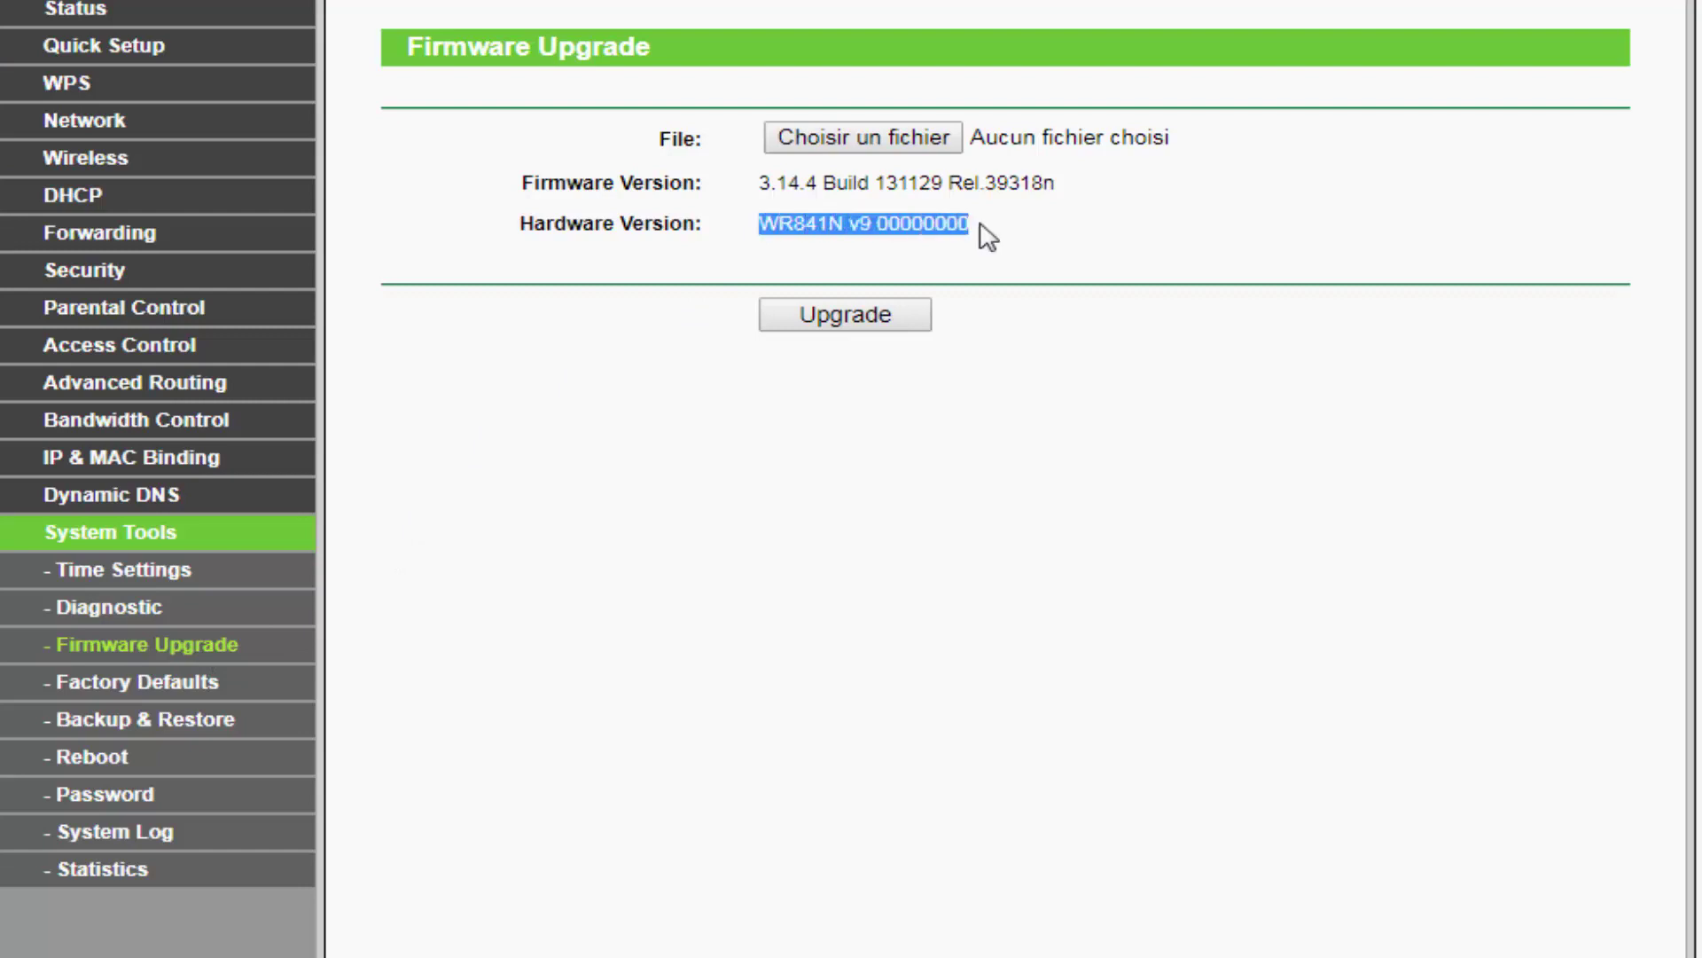
pyautogui.click(875, 228)
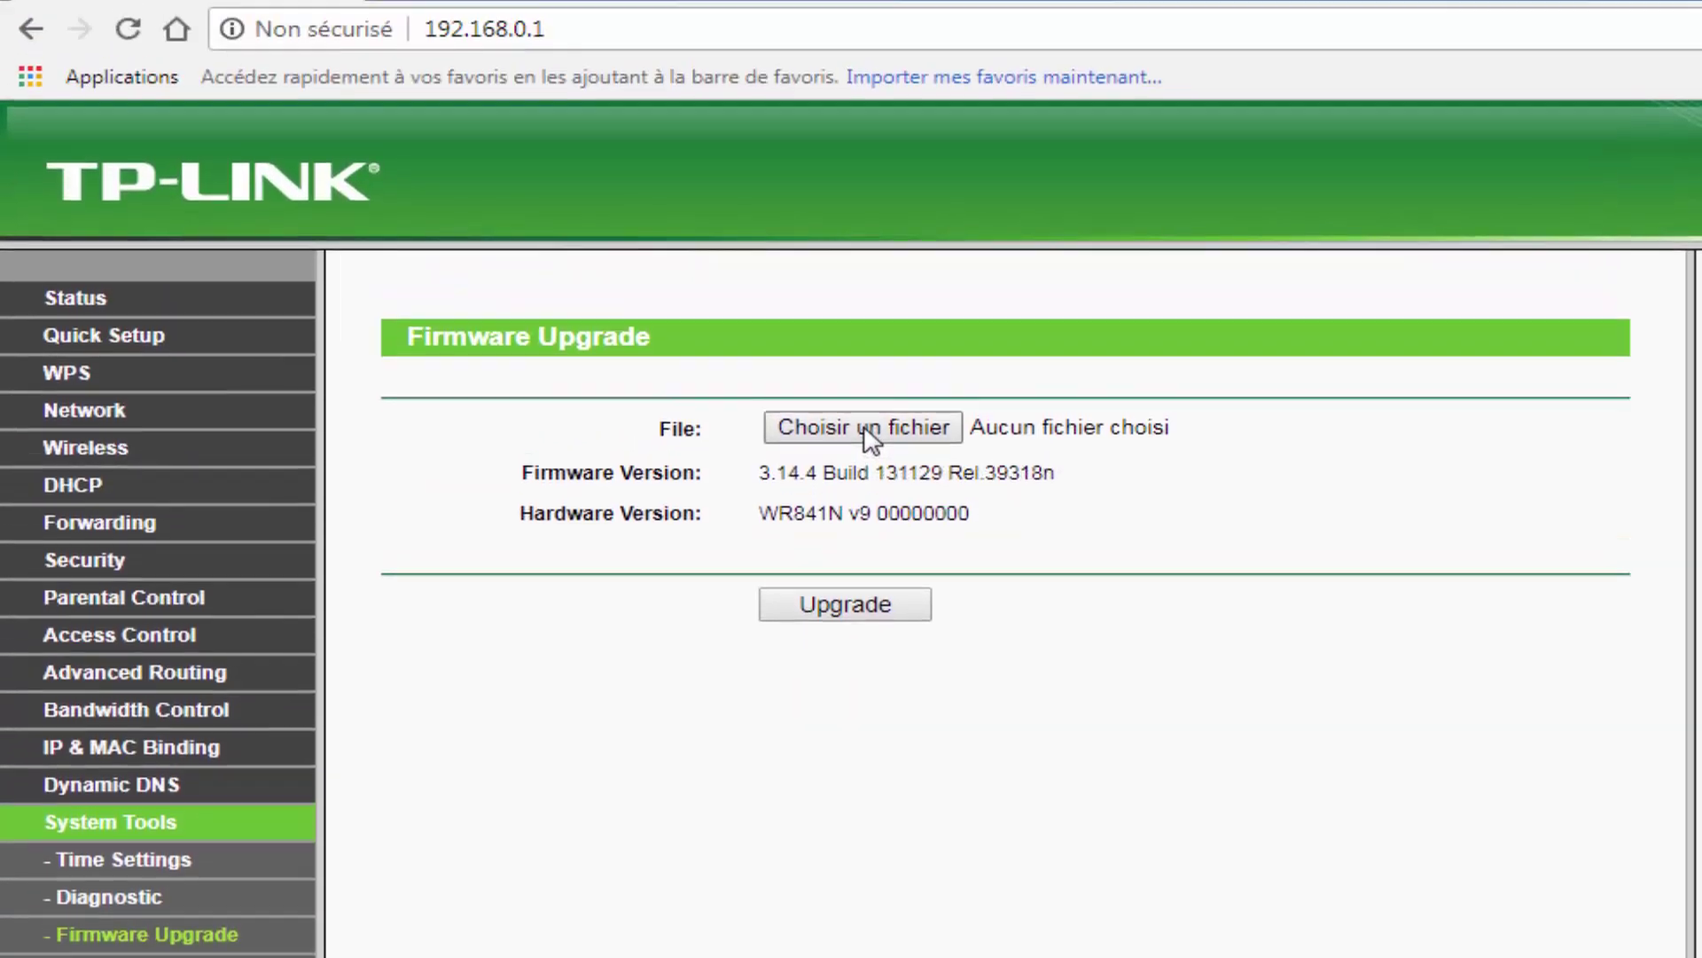
# - Select the tl-wr841n-v9-squashfs-factory image from the TL-WR841N v9 OpenWrt folder and confirm the upgrade
pyautogui.click(864, 140)
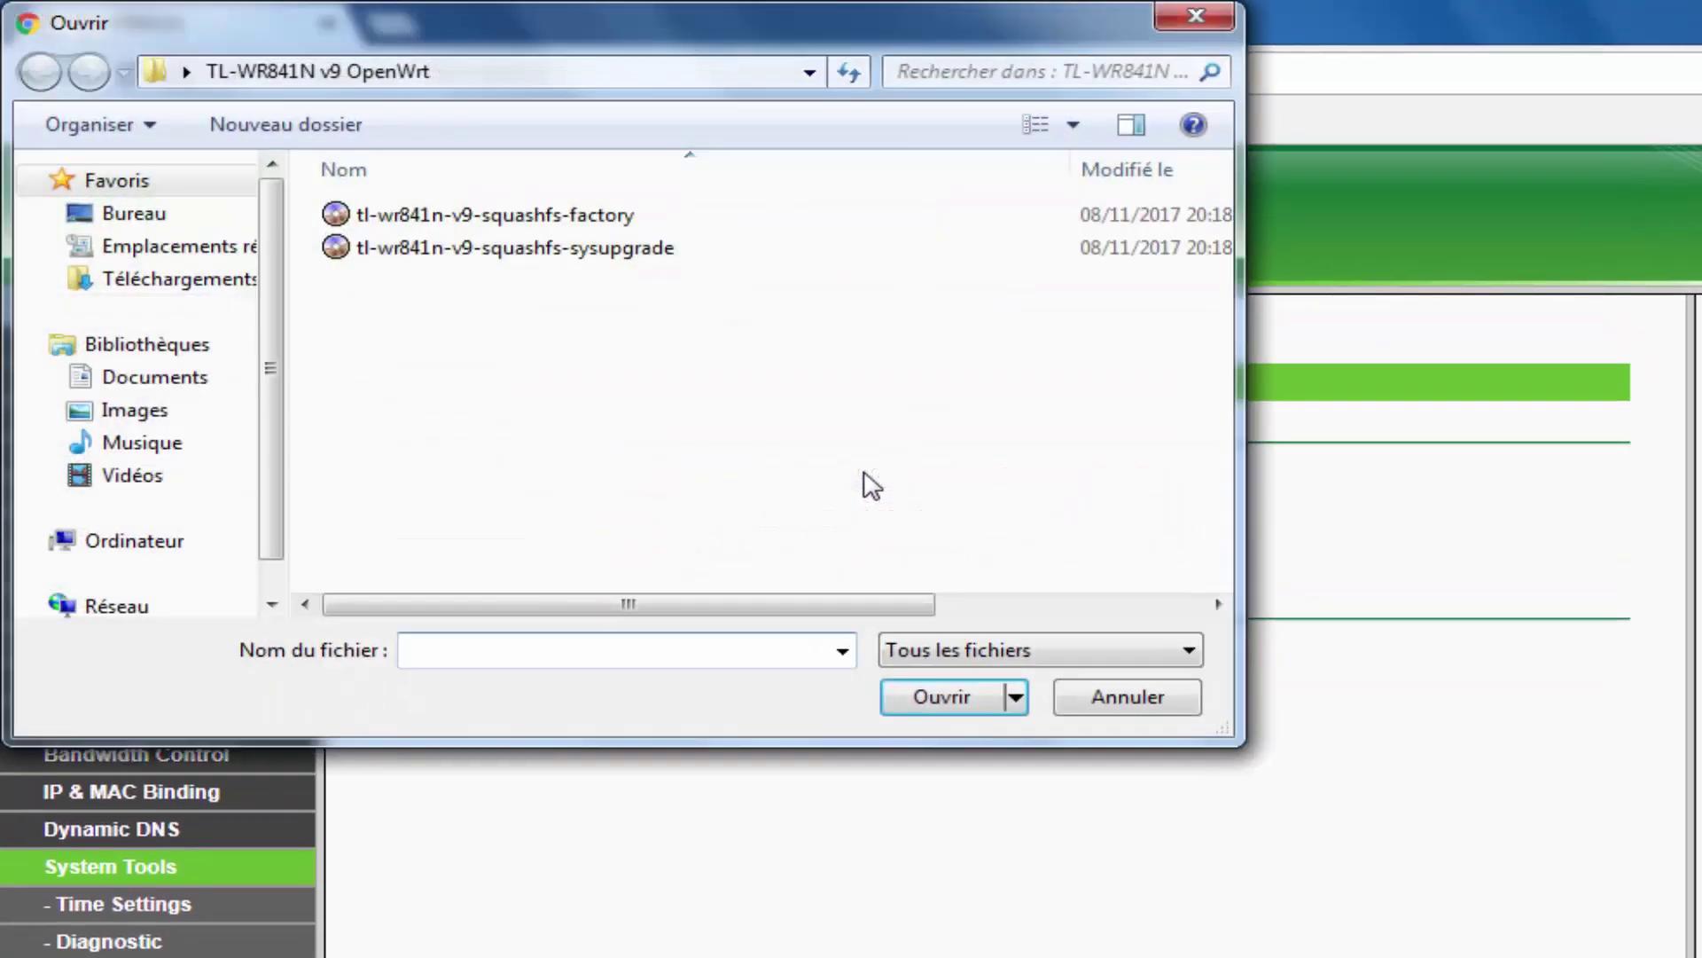
pyautogui.click(166, 215)
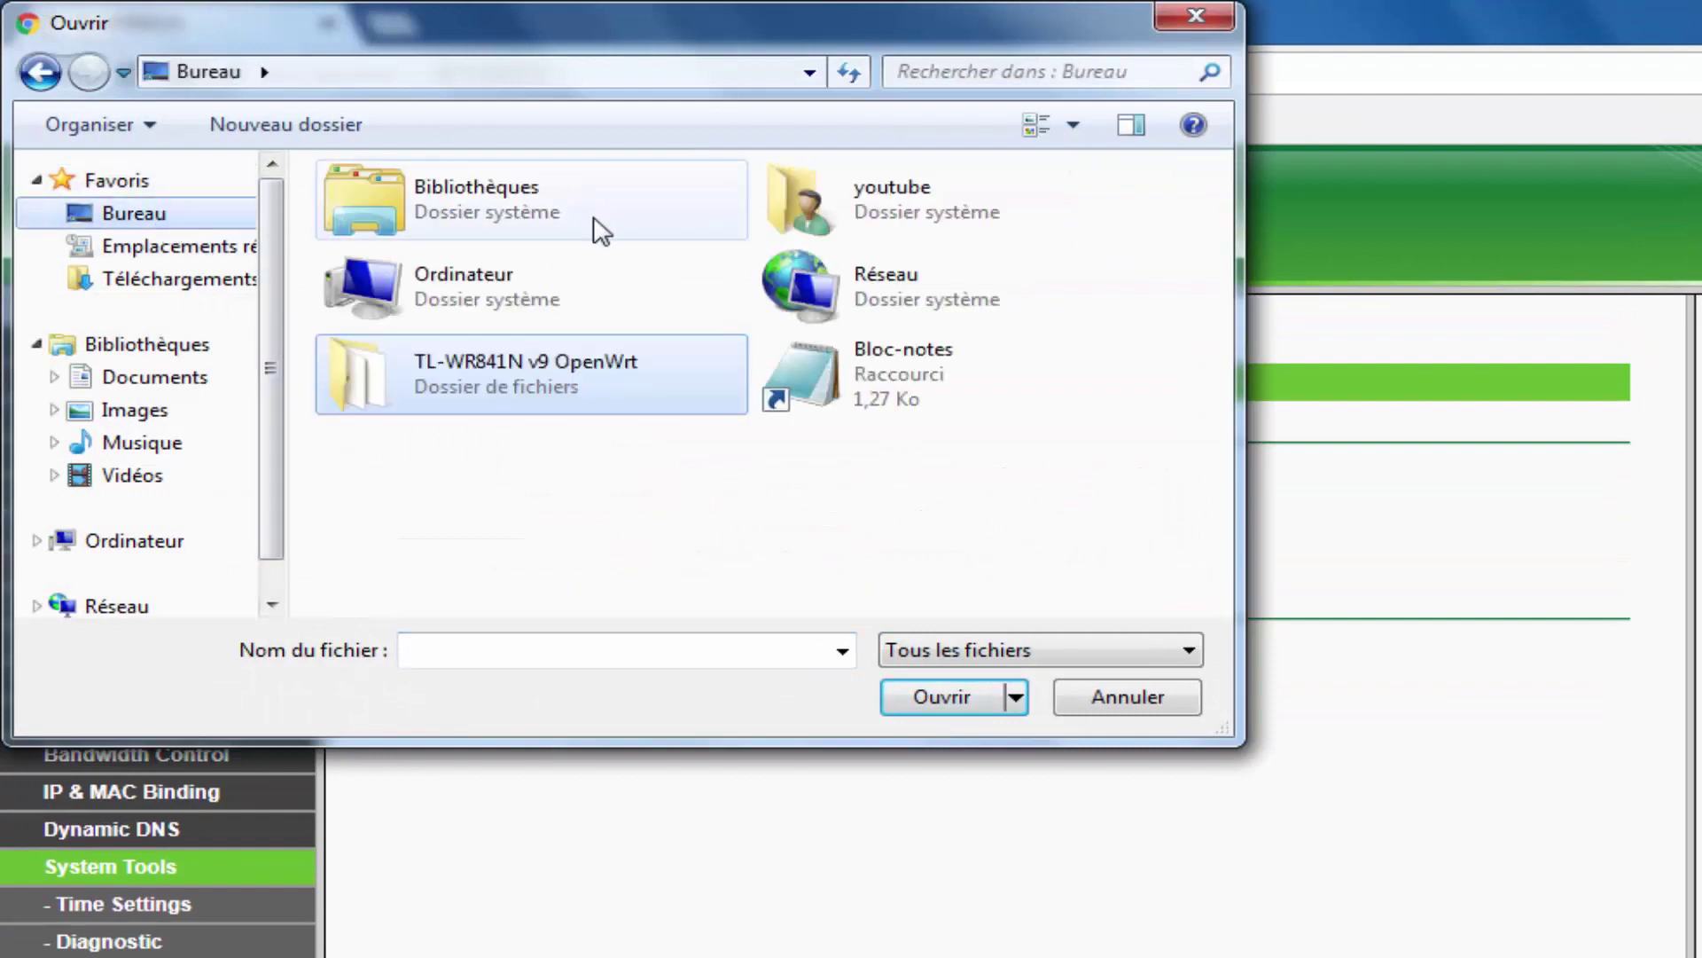
pyautogui.doubleClick(529, 384)
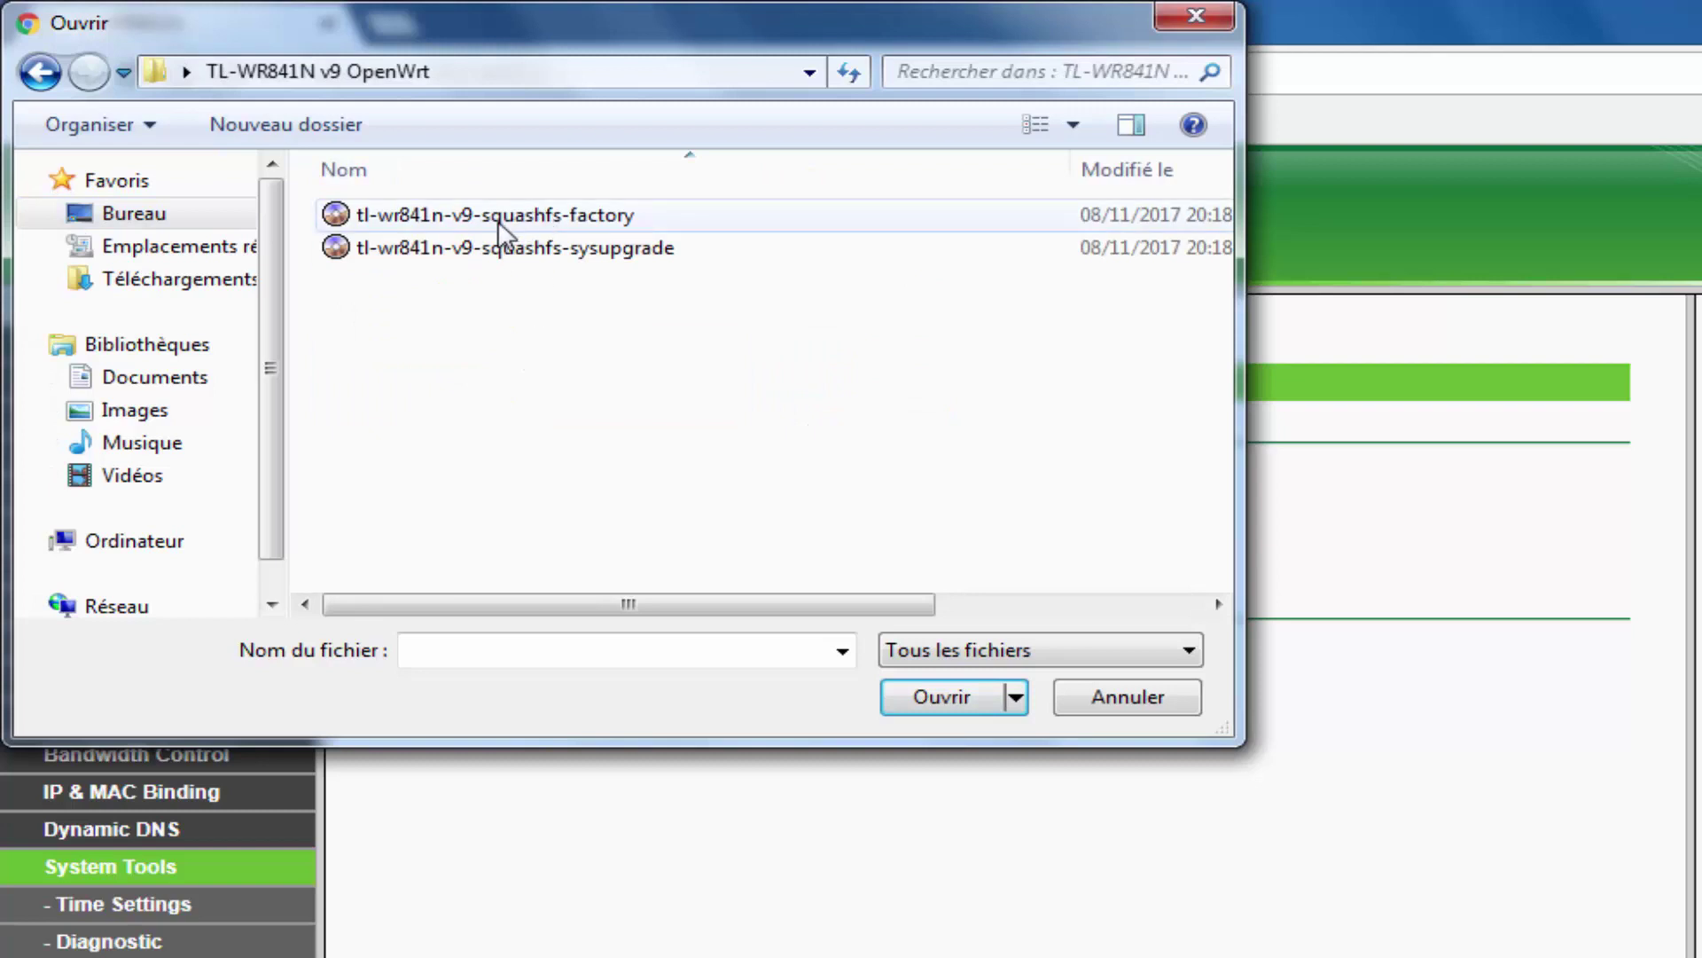
pyautogui.click(497, 216)
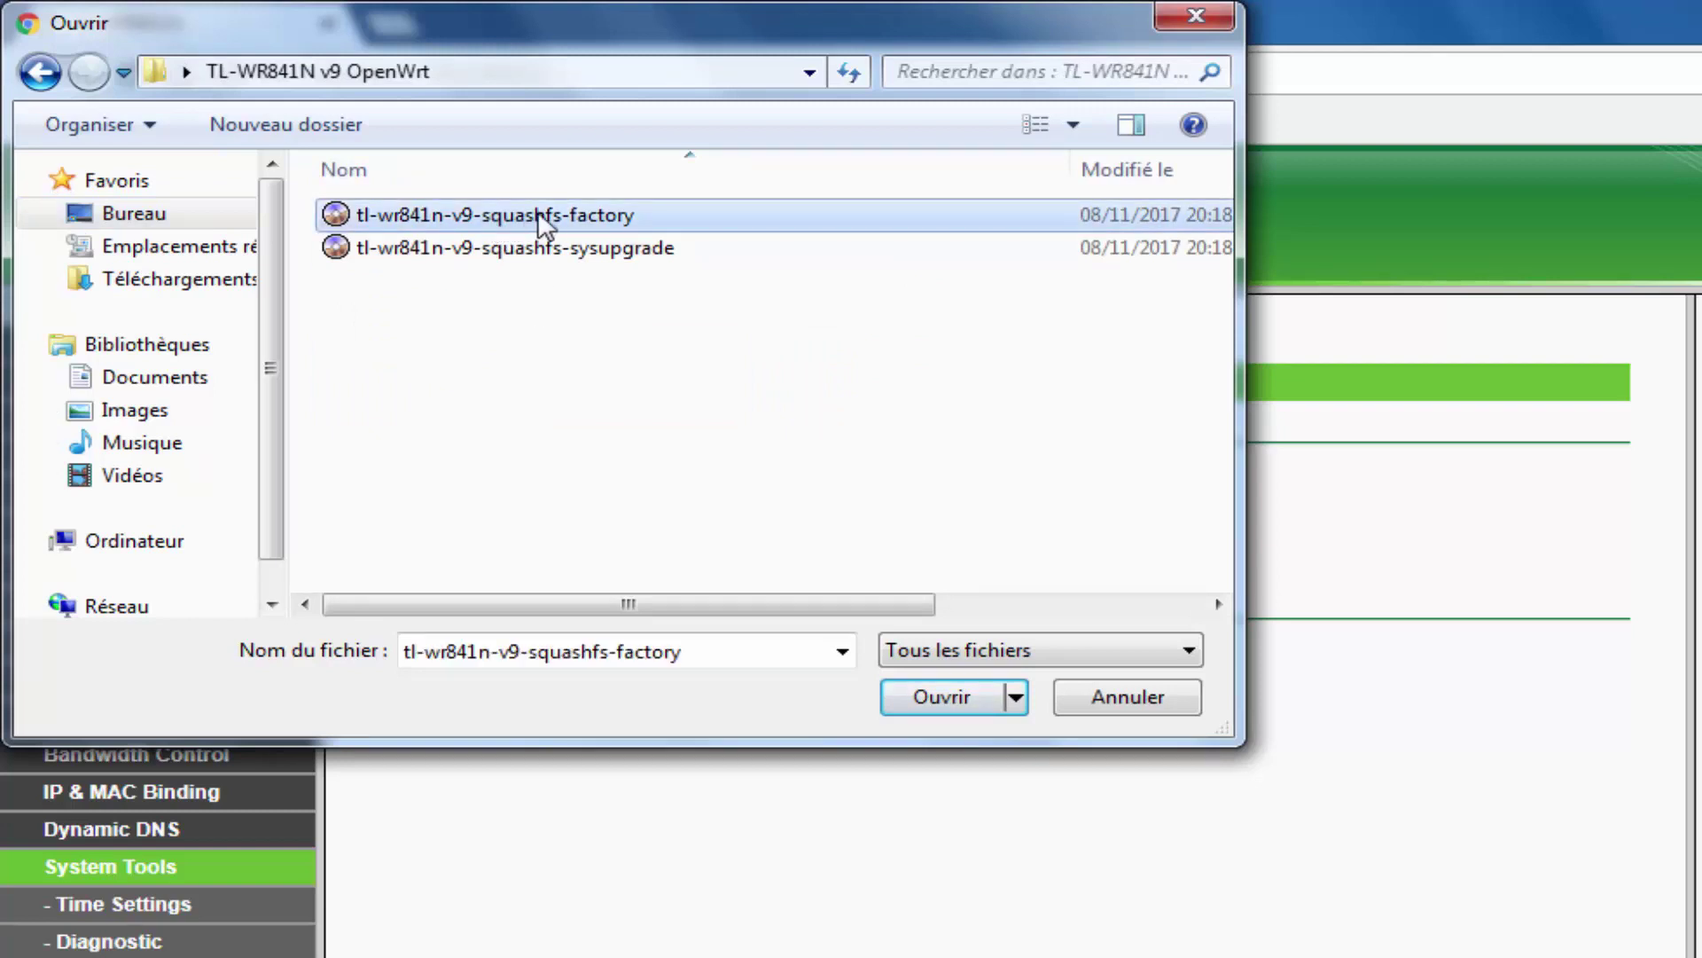
pyautogui.click(942, 698)
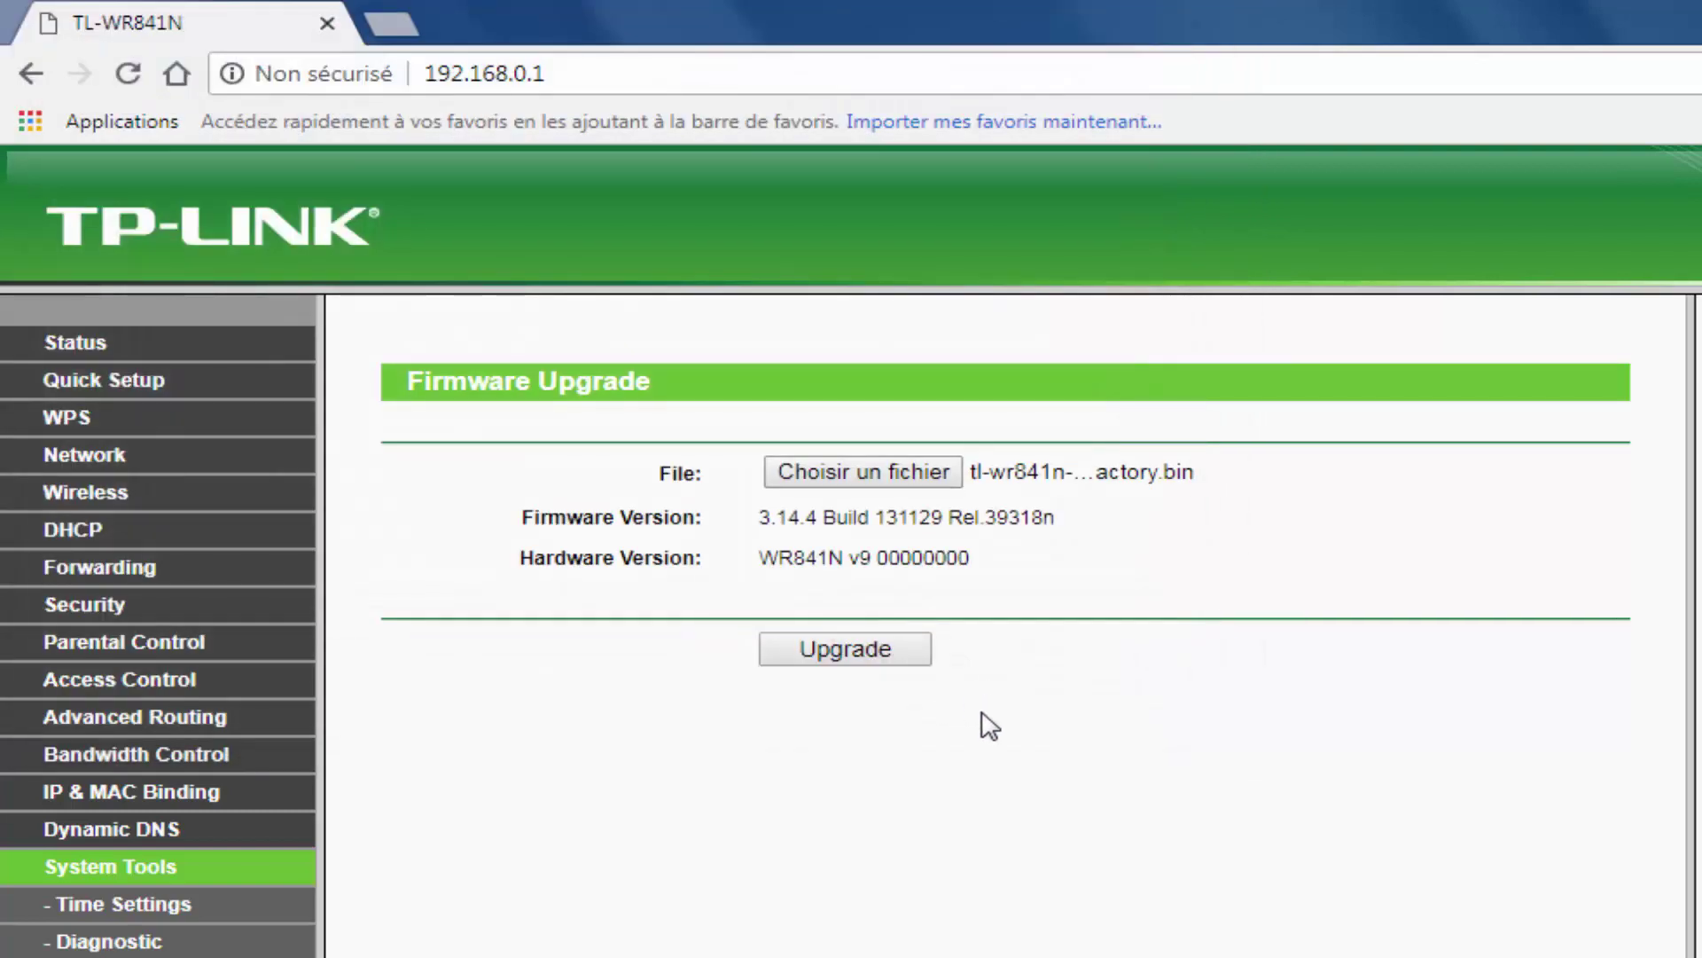
pyautogui.click(857, 657)
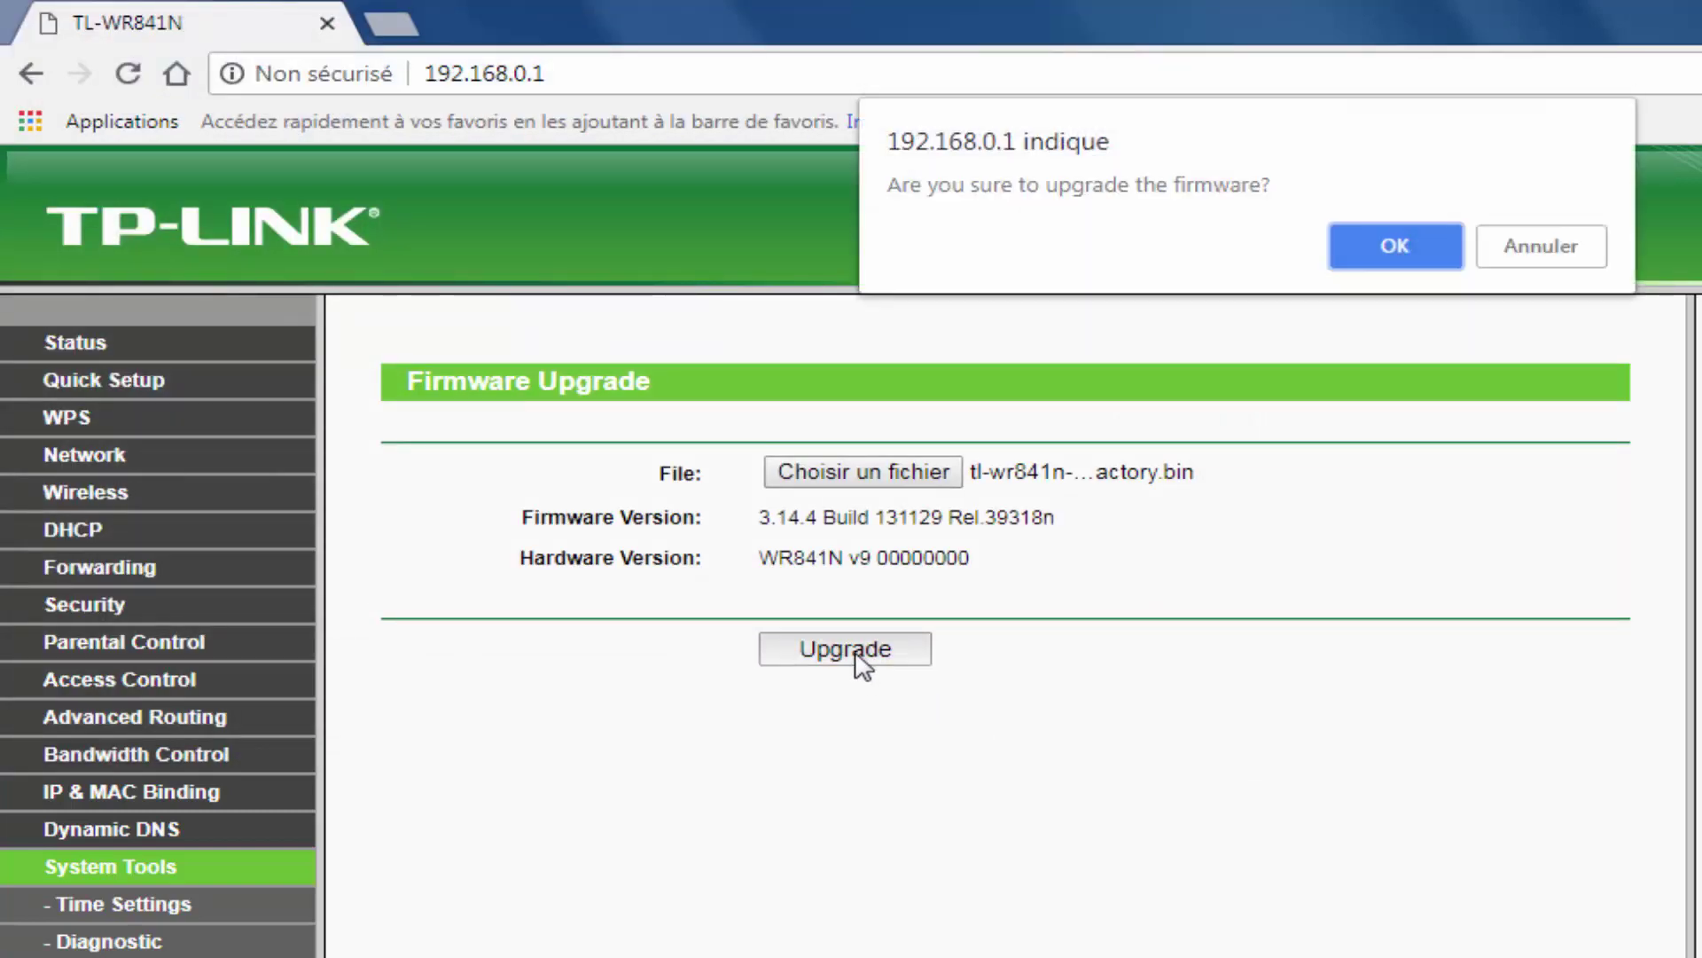
pyautogui.click(1404, 243)
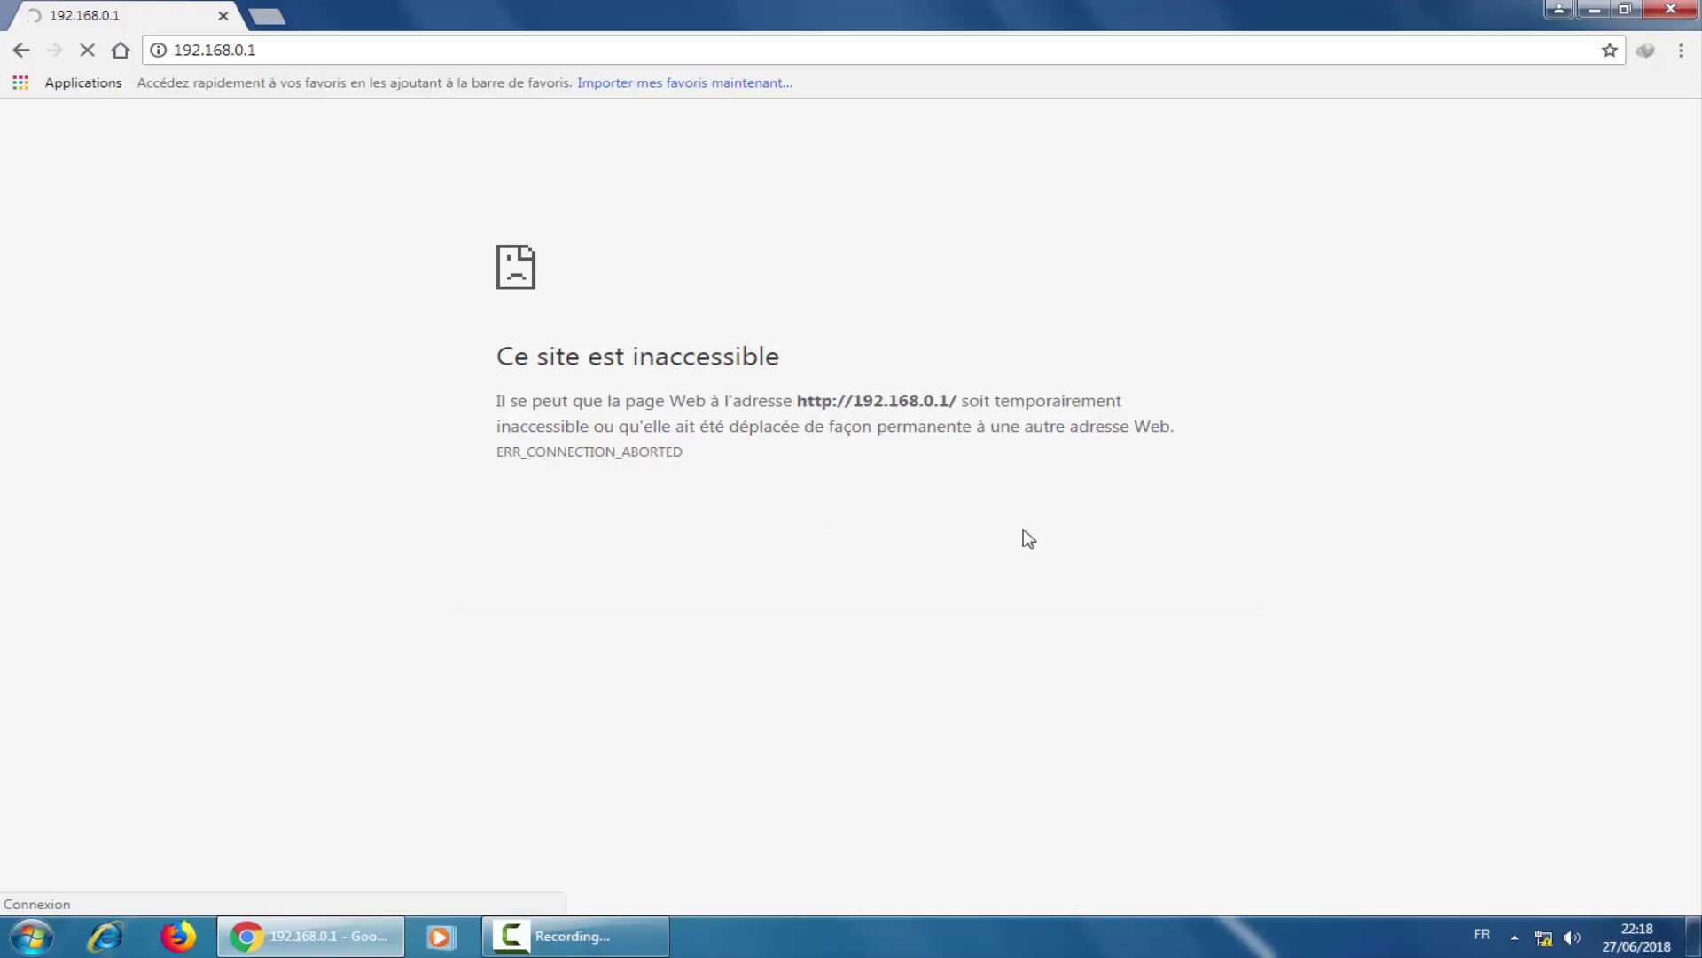
# - Check the Local Area Connection details (address 192.168.1.142, gateway 192.168.1.1), then close both windows
pyautogui.rightClick(1547, 940)
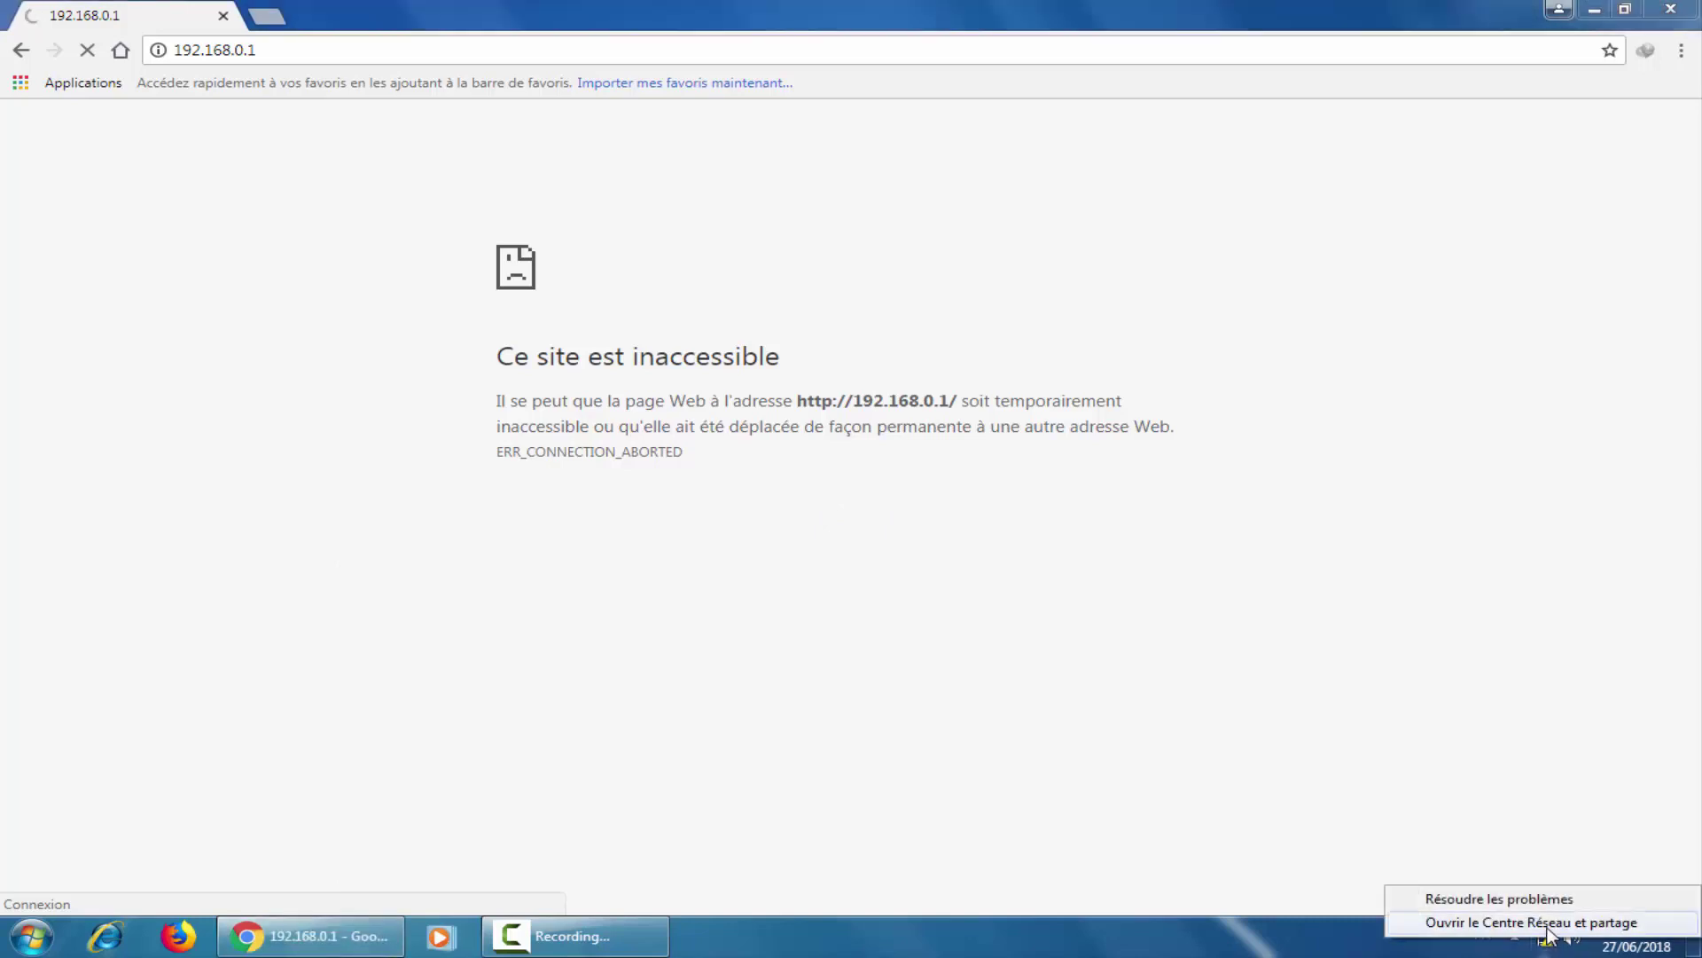
pyautogui.click(1544, 922)
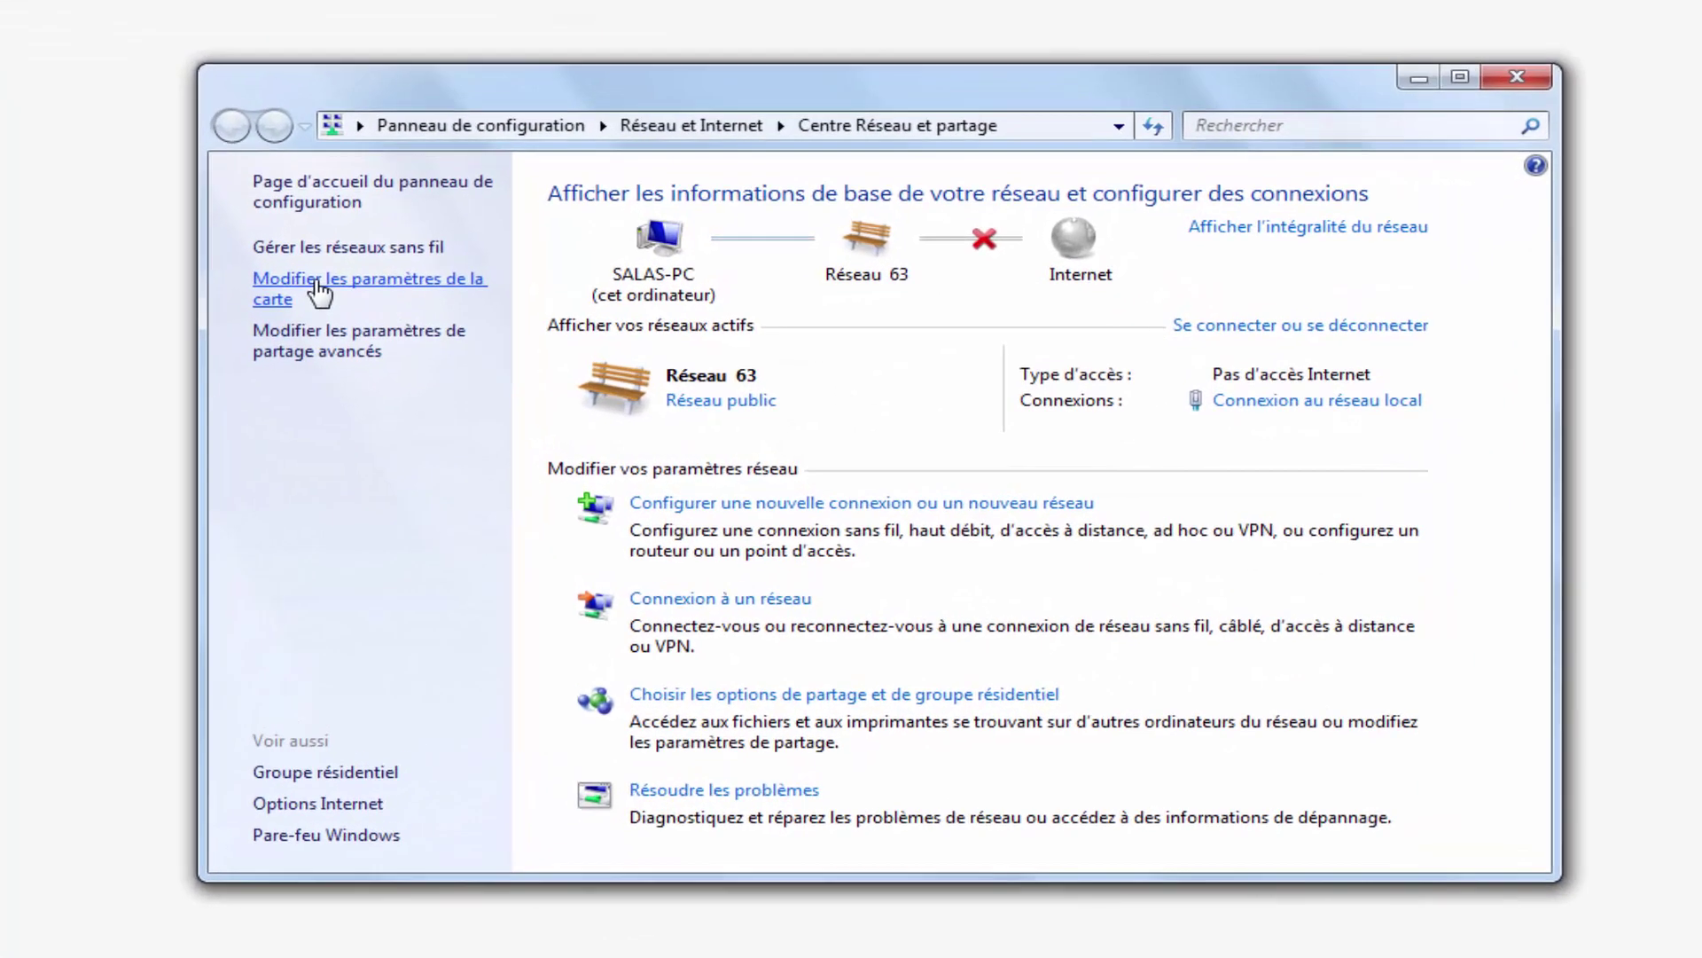
pyautogui.click(319, 290)
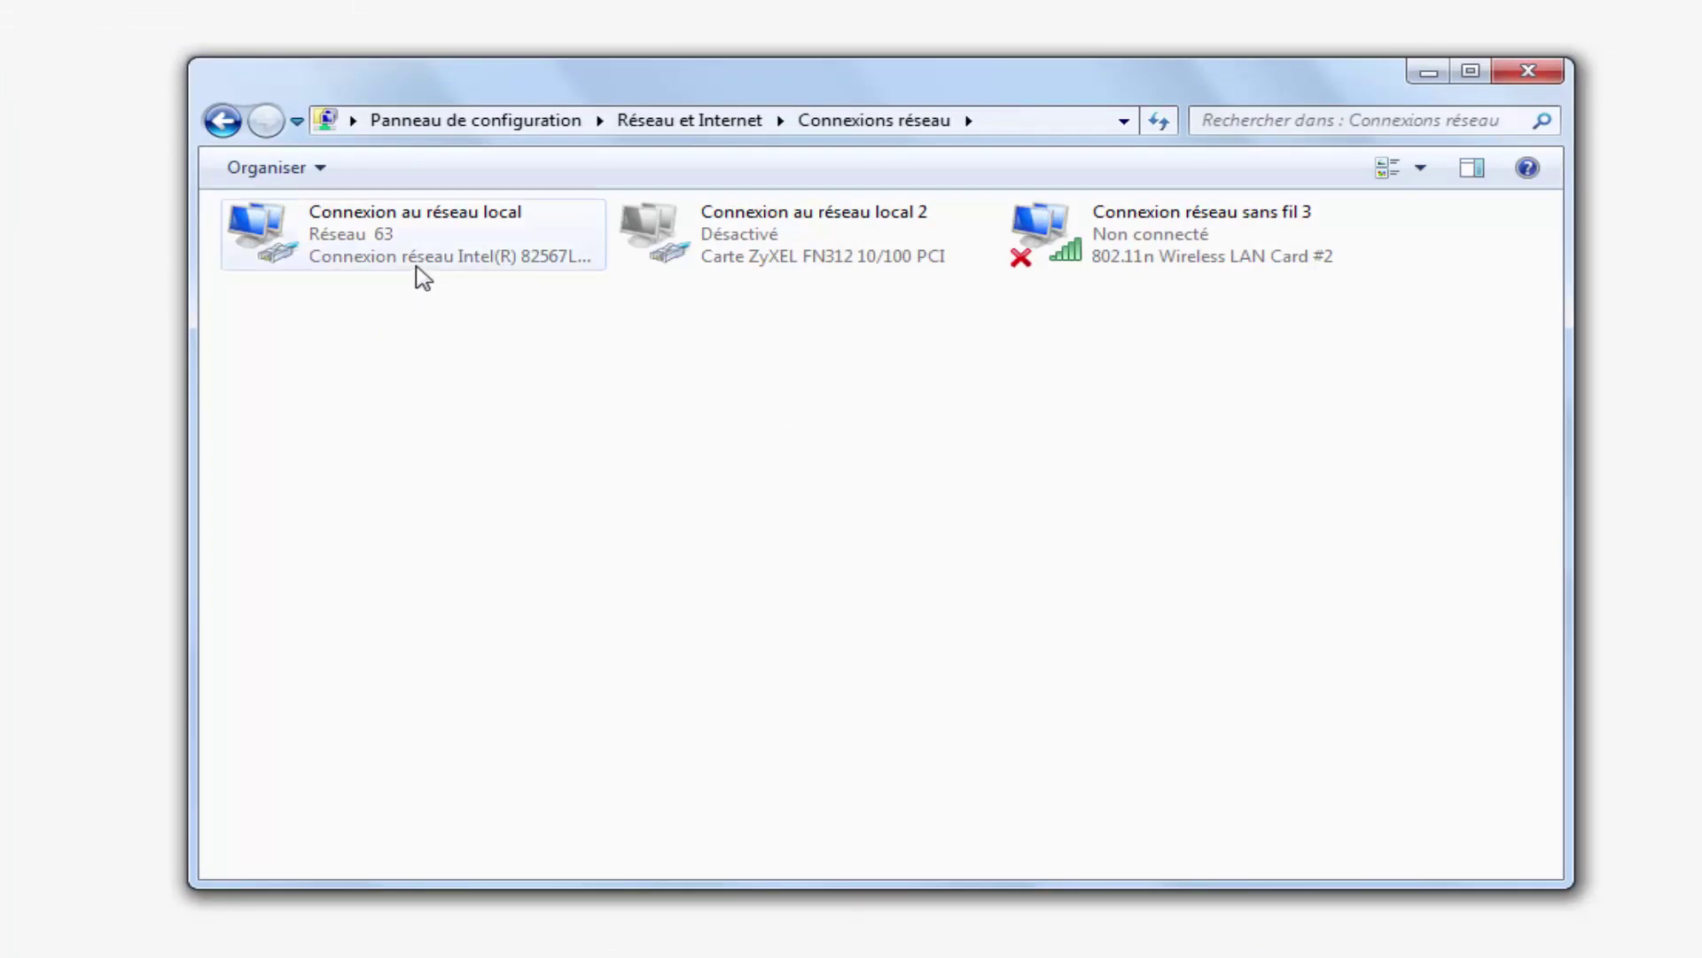
pyautogui.doubleClick(400, 259)
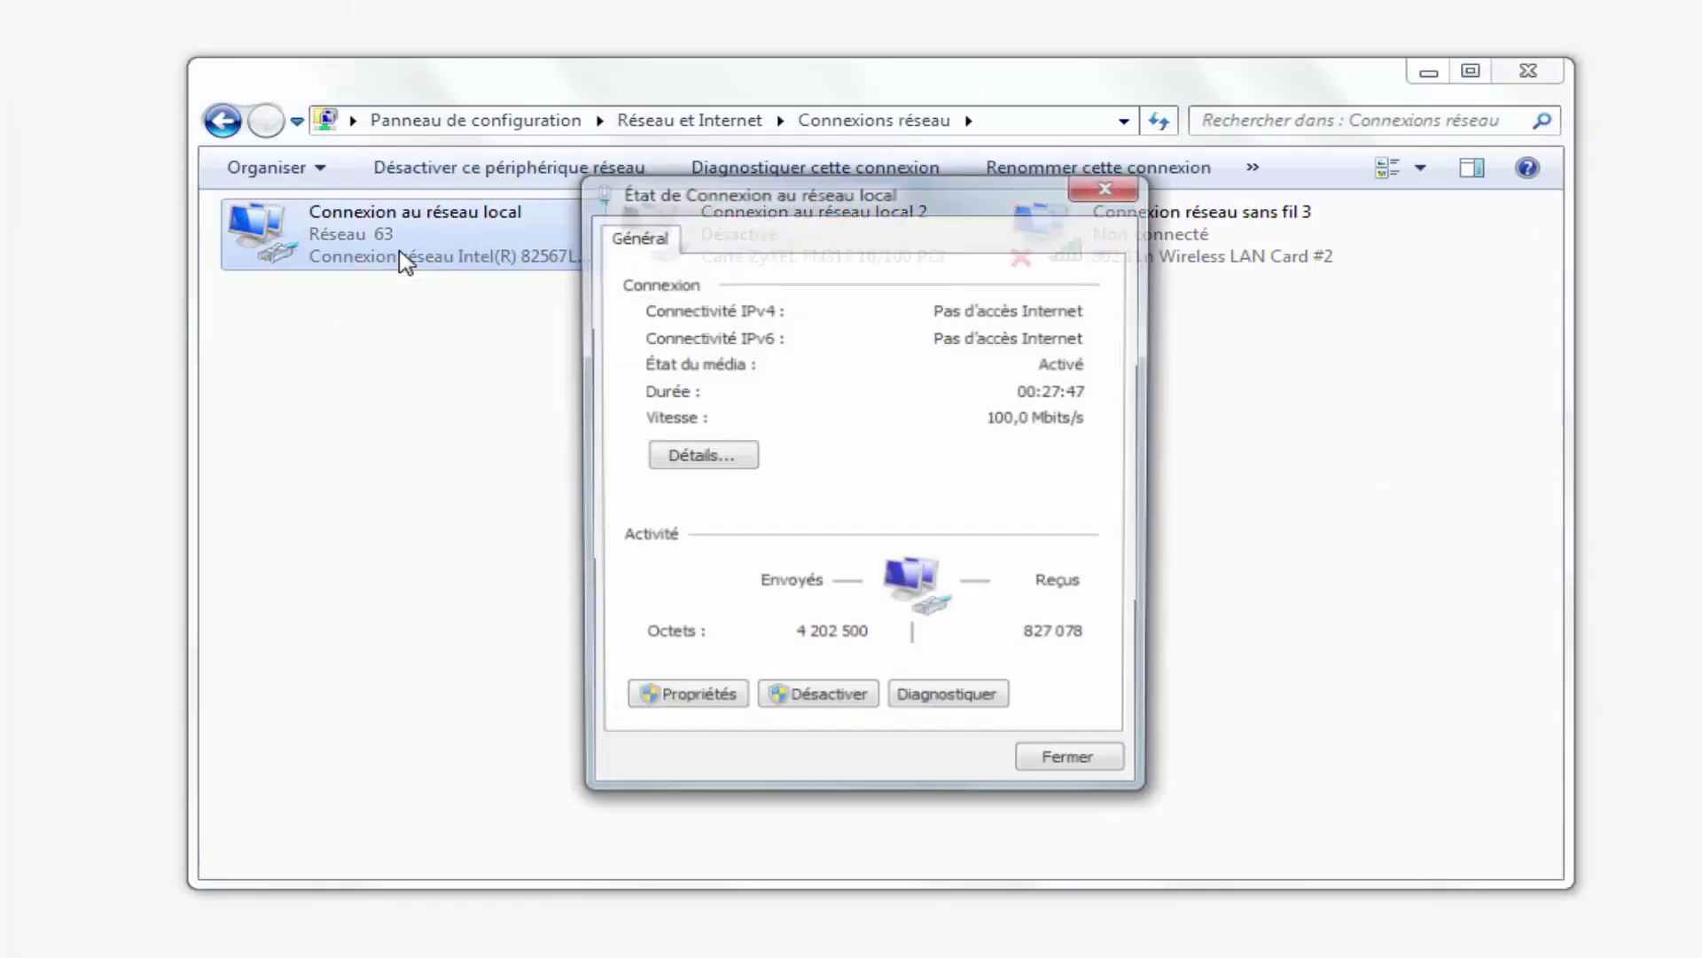
pyautogui.click(700, 457)
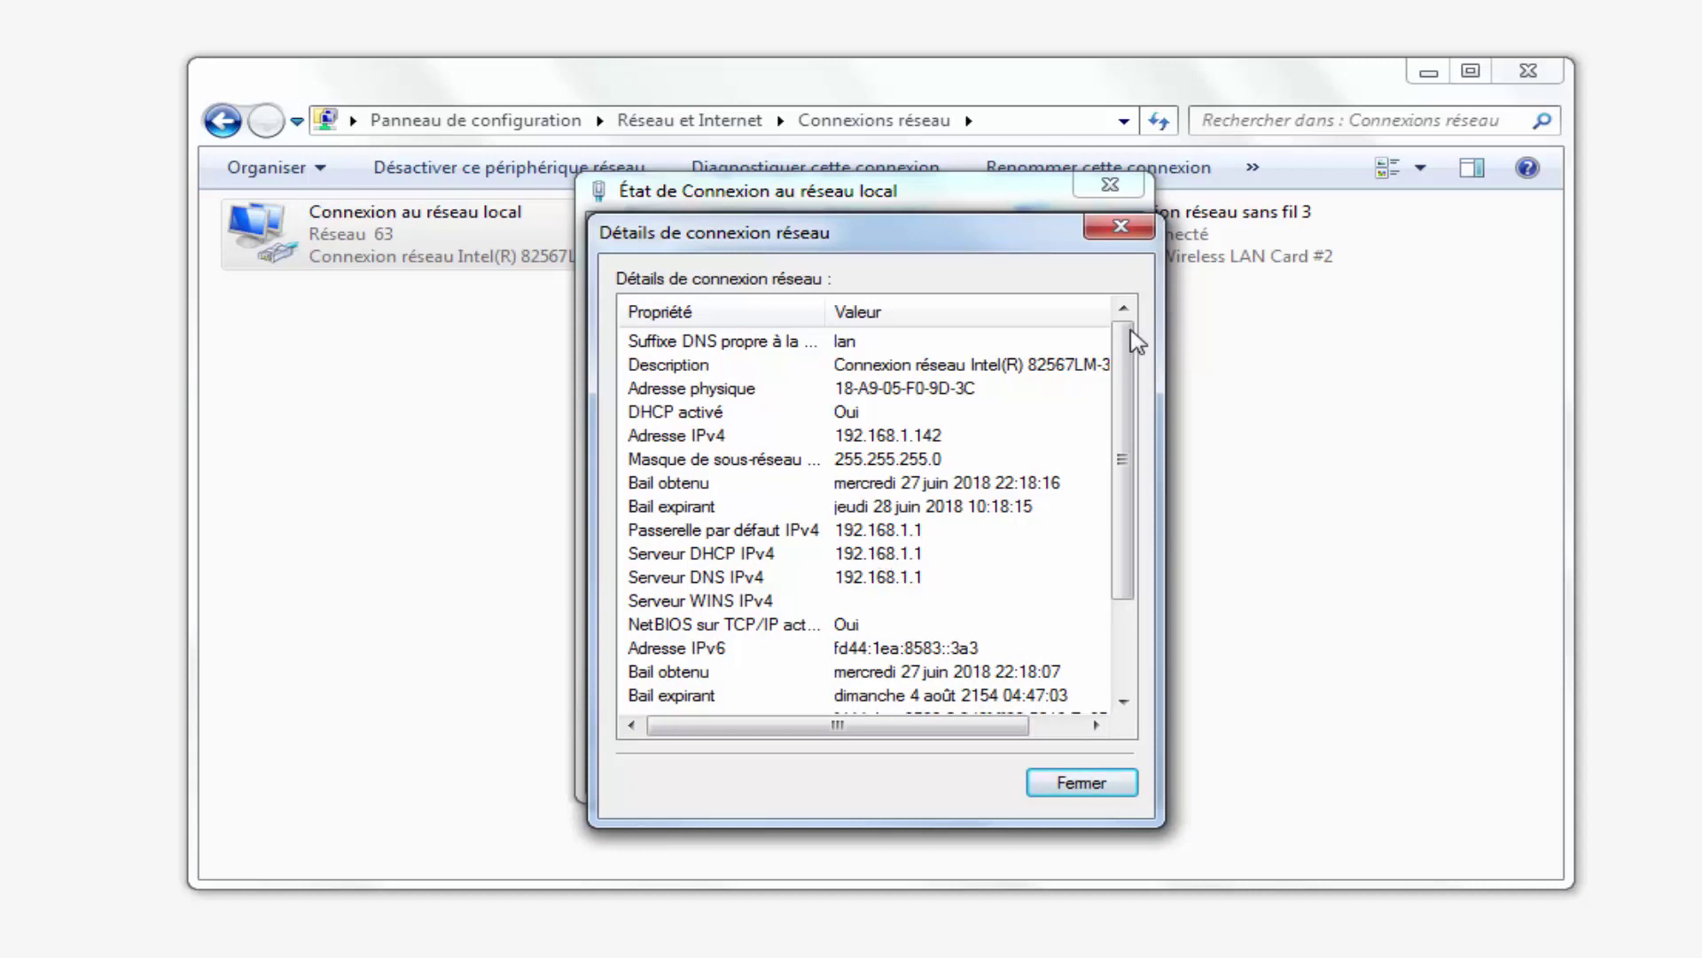
pyautogui.click(1122, 229)
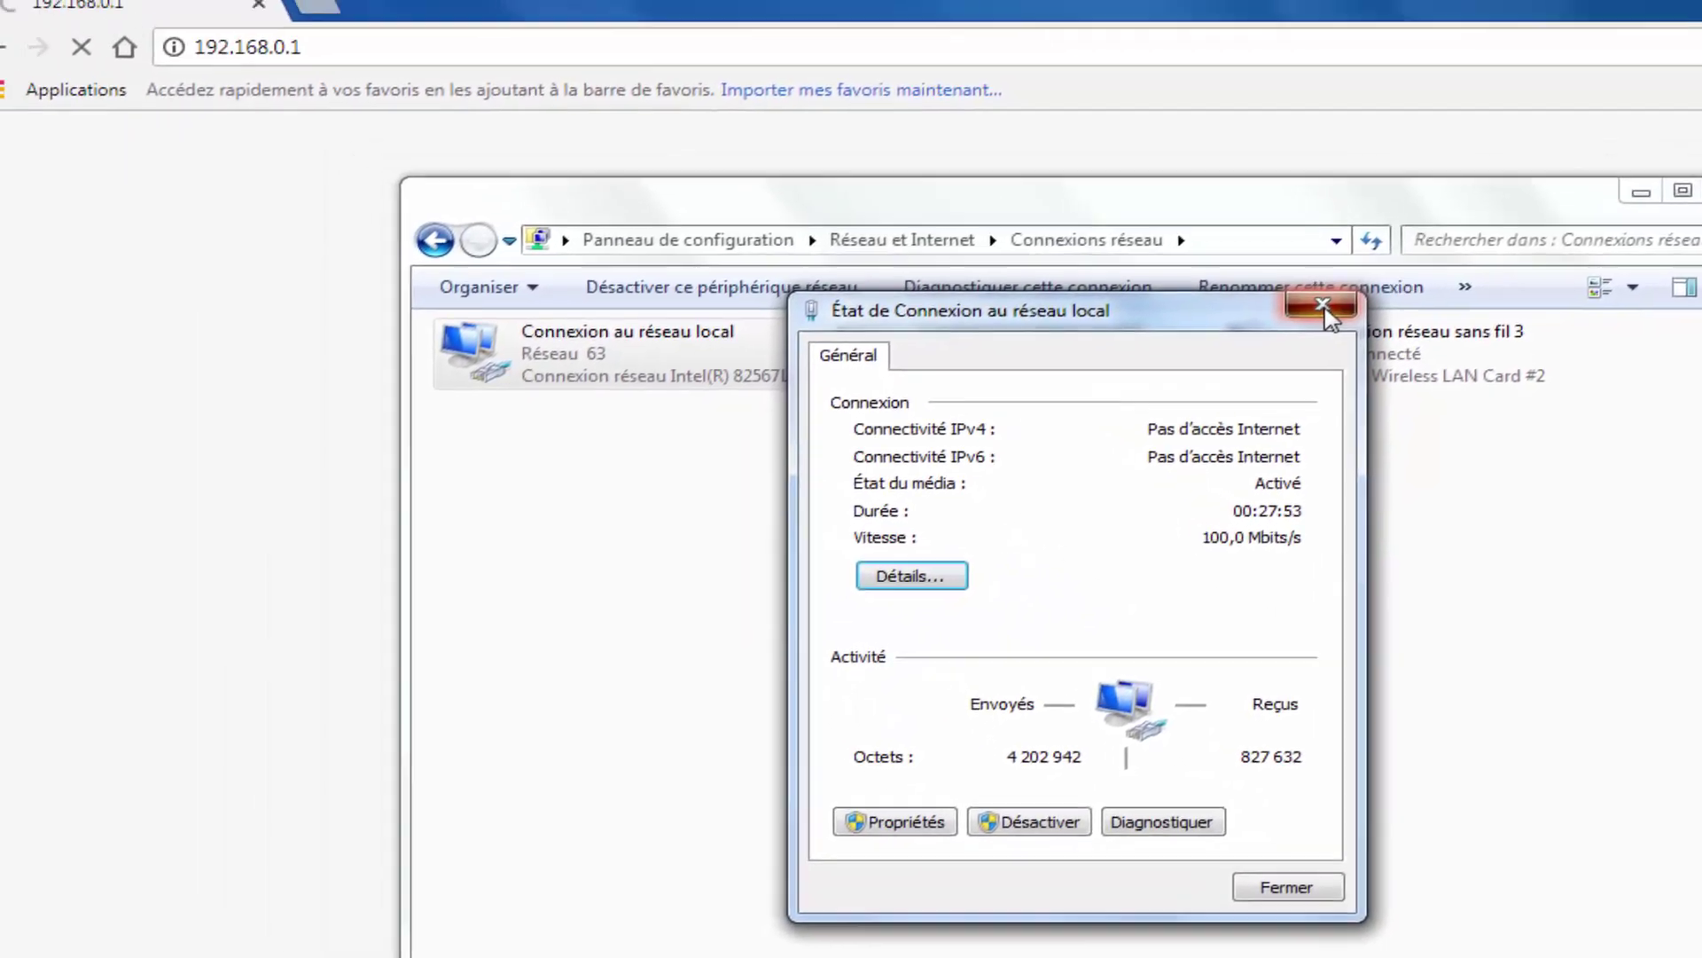
pyautogui.click(1131, 183)
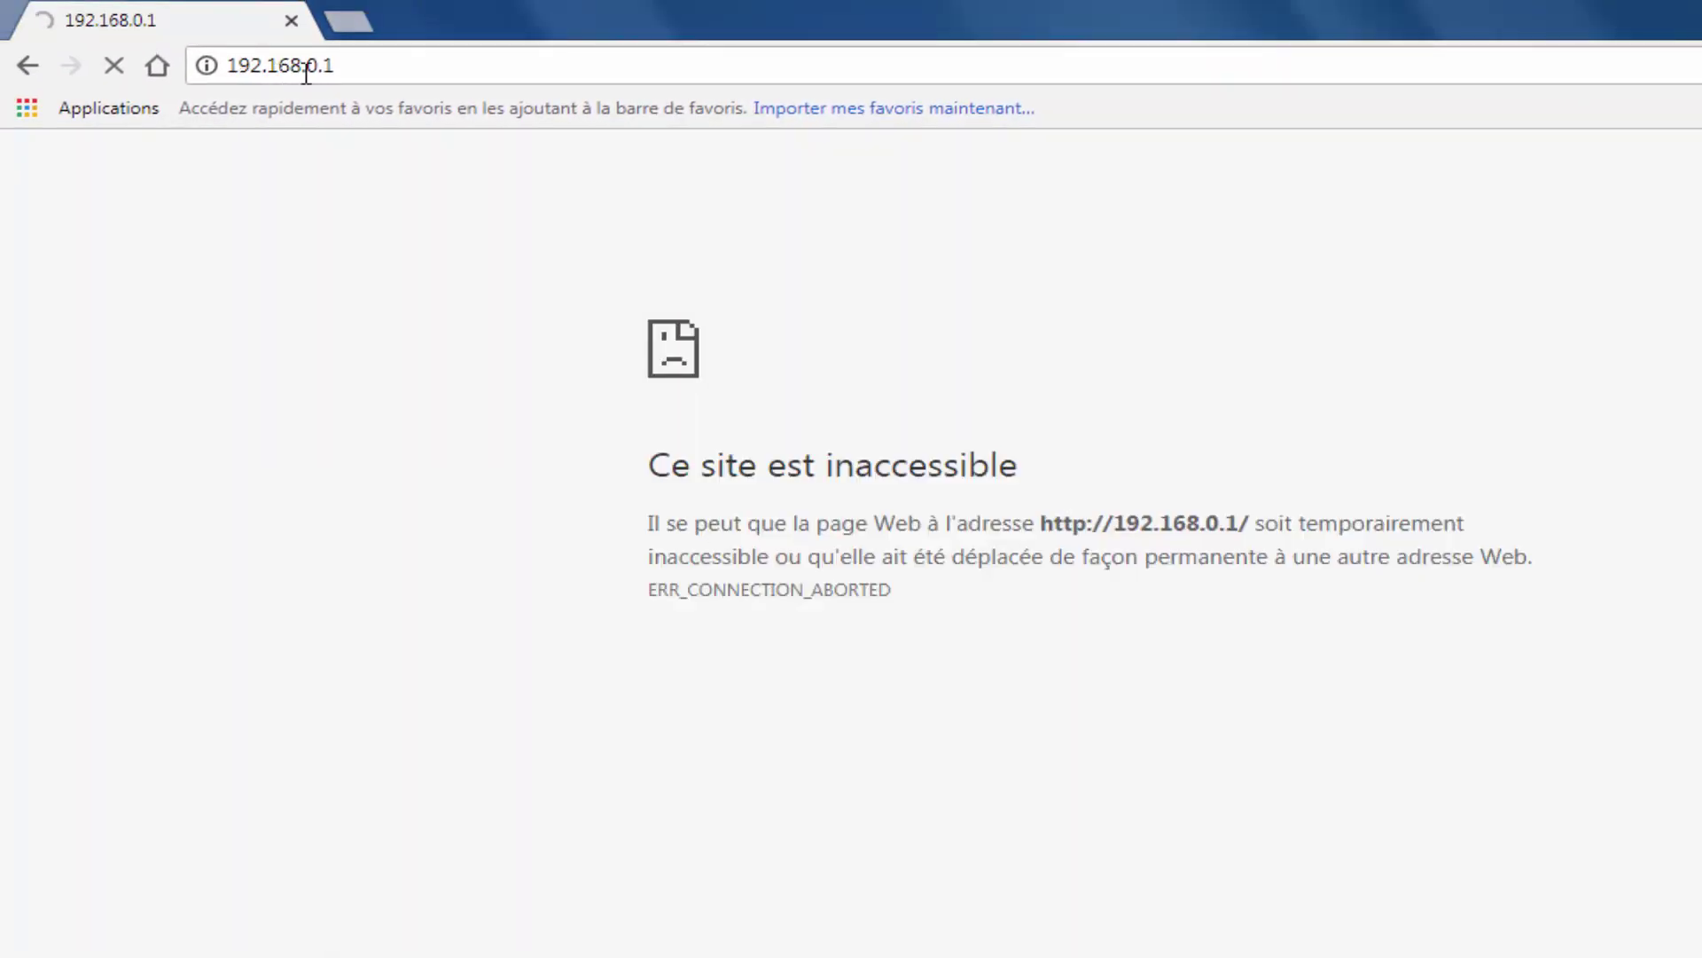
# - Browse to 192.168.1.1 and note the OpenWrt Chaos Calmer 15.05.1 version on the login page
pyautogui.moveTo(312, 74); pyautogui.dragTo(352, 72)
pyautogui.write('1.1')
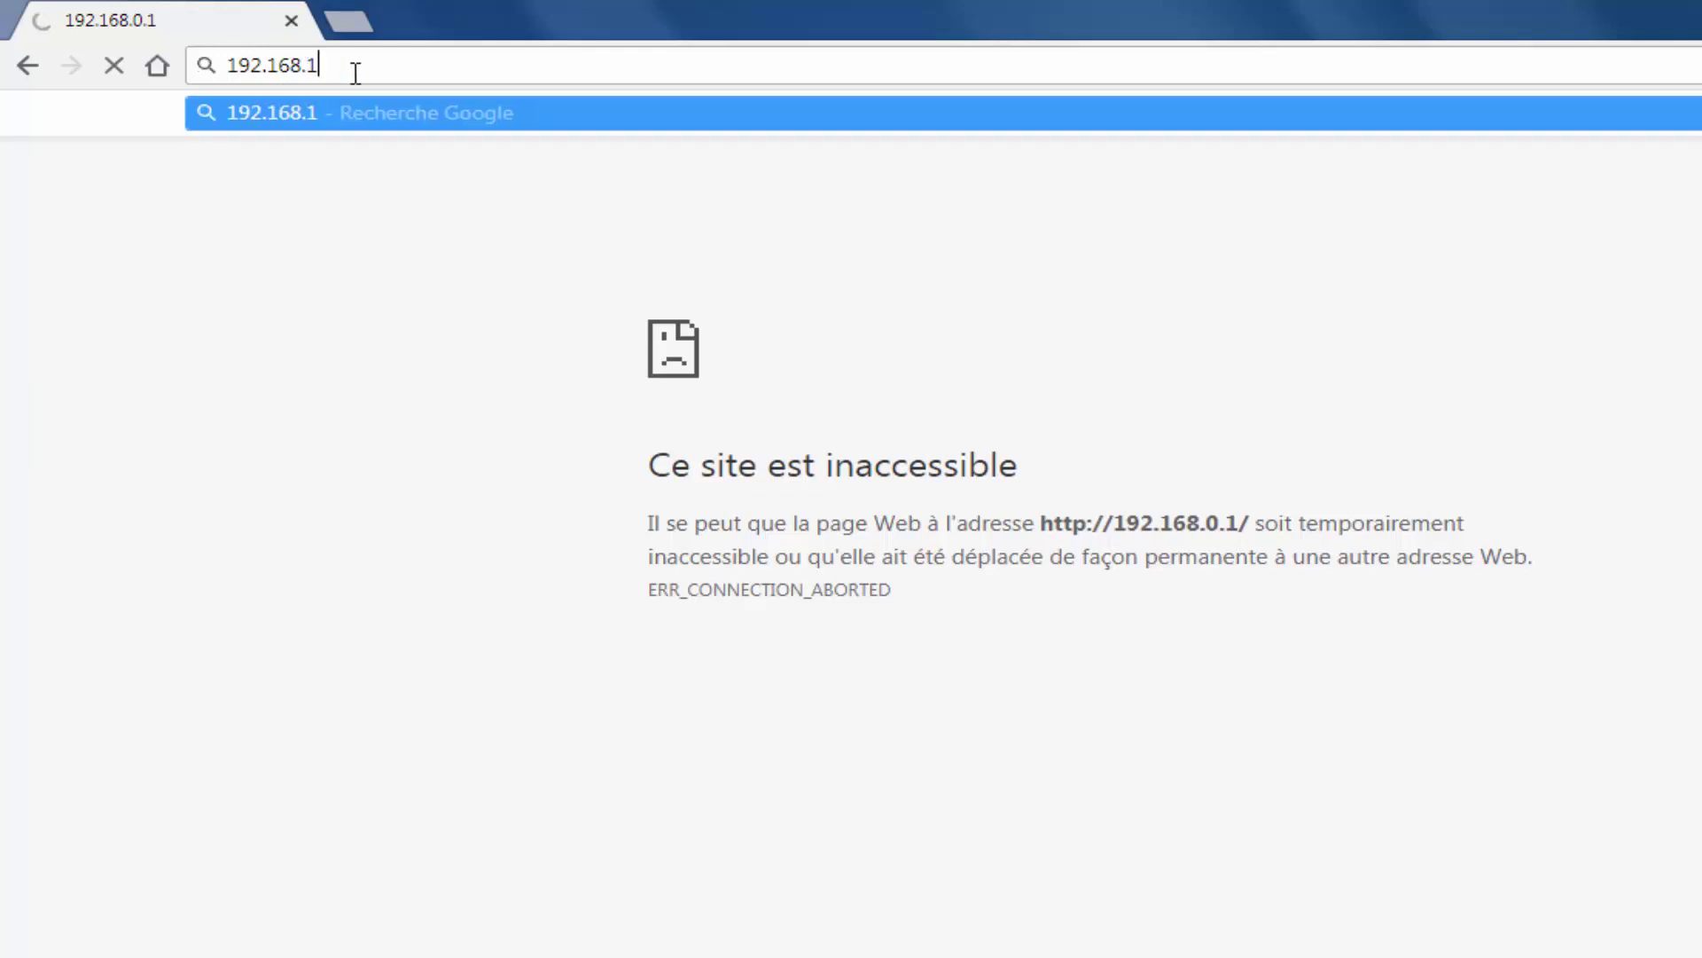
pyautogui.press('Return')
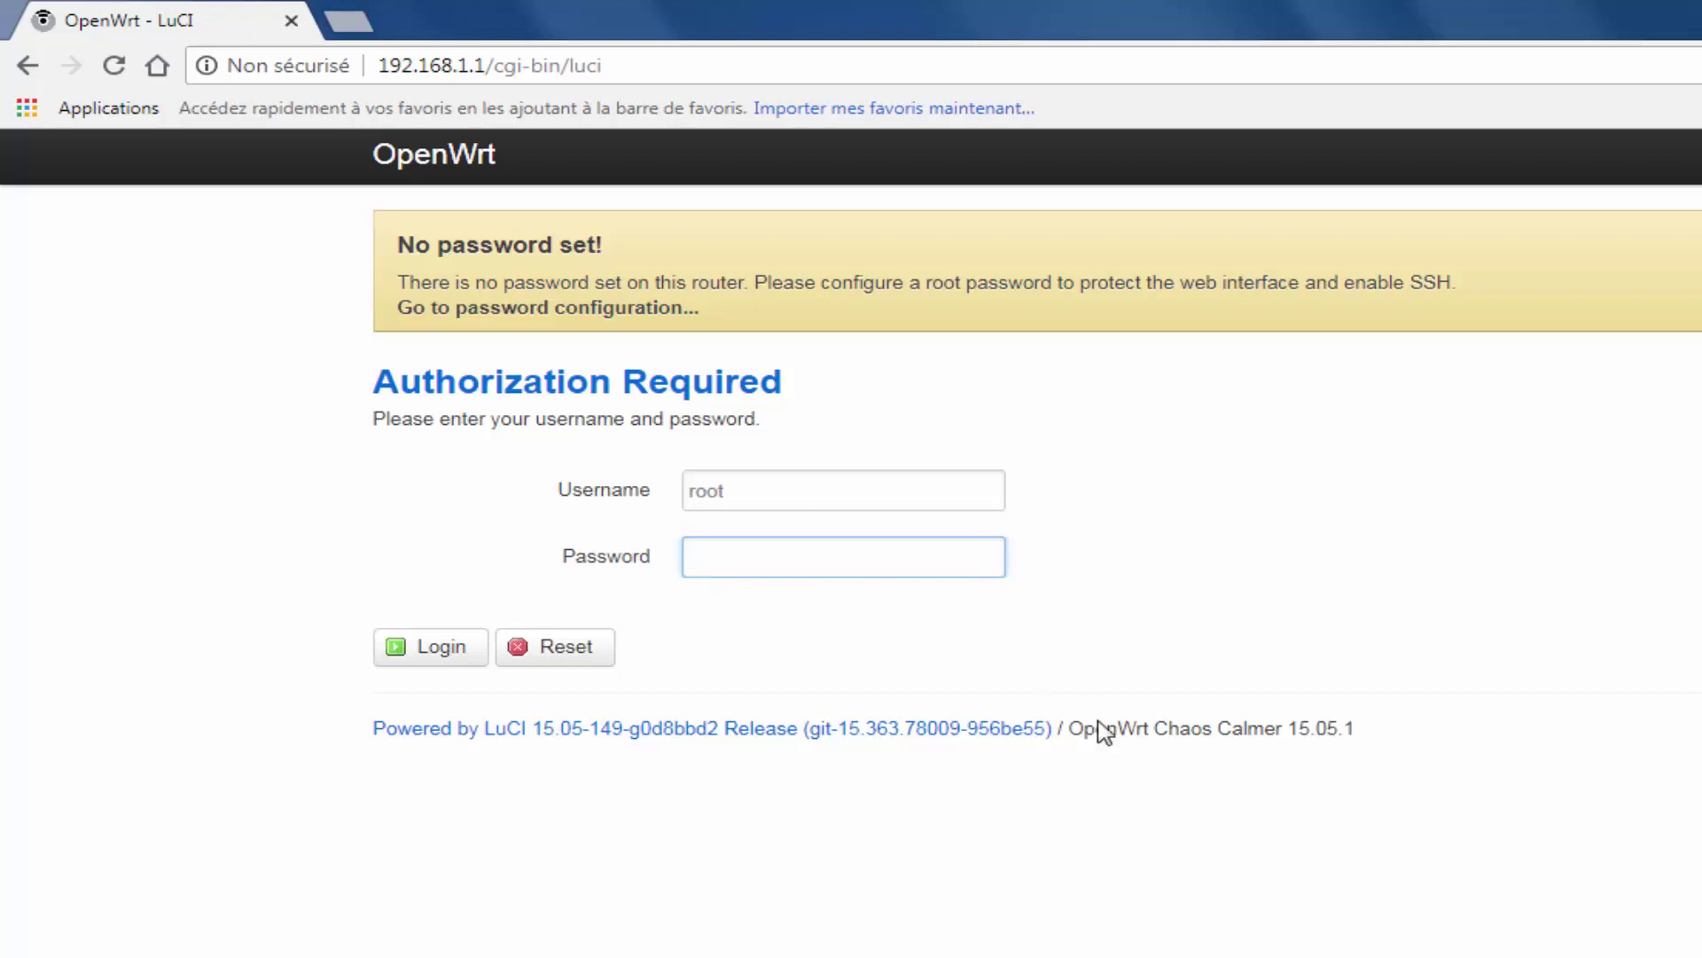
pyautogui.moveTo(1076, 728); pyautogui.dragTo(1375, 740)
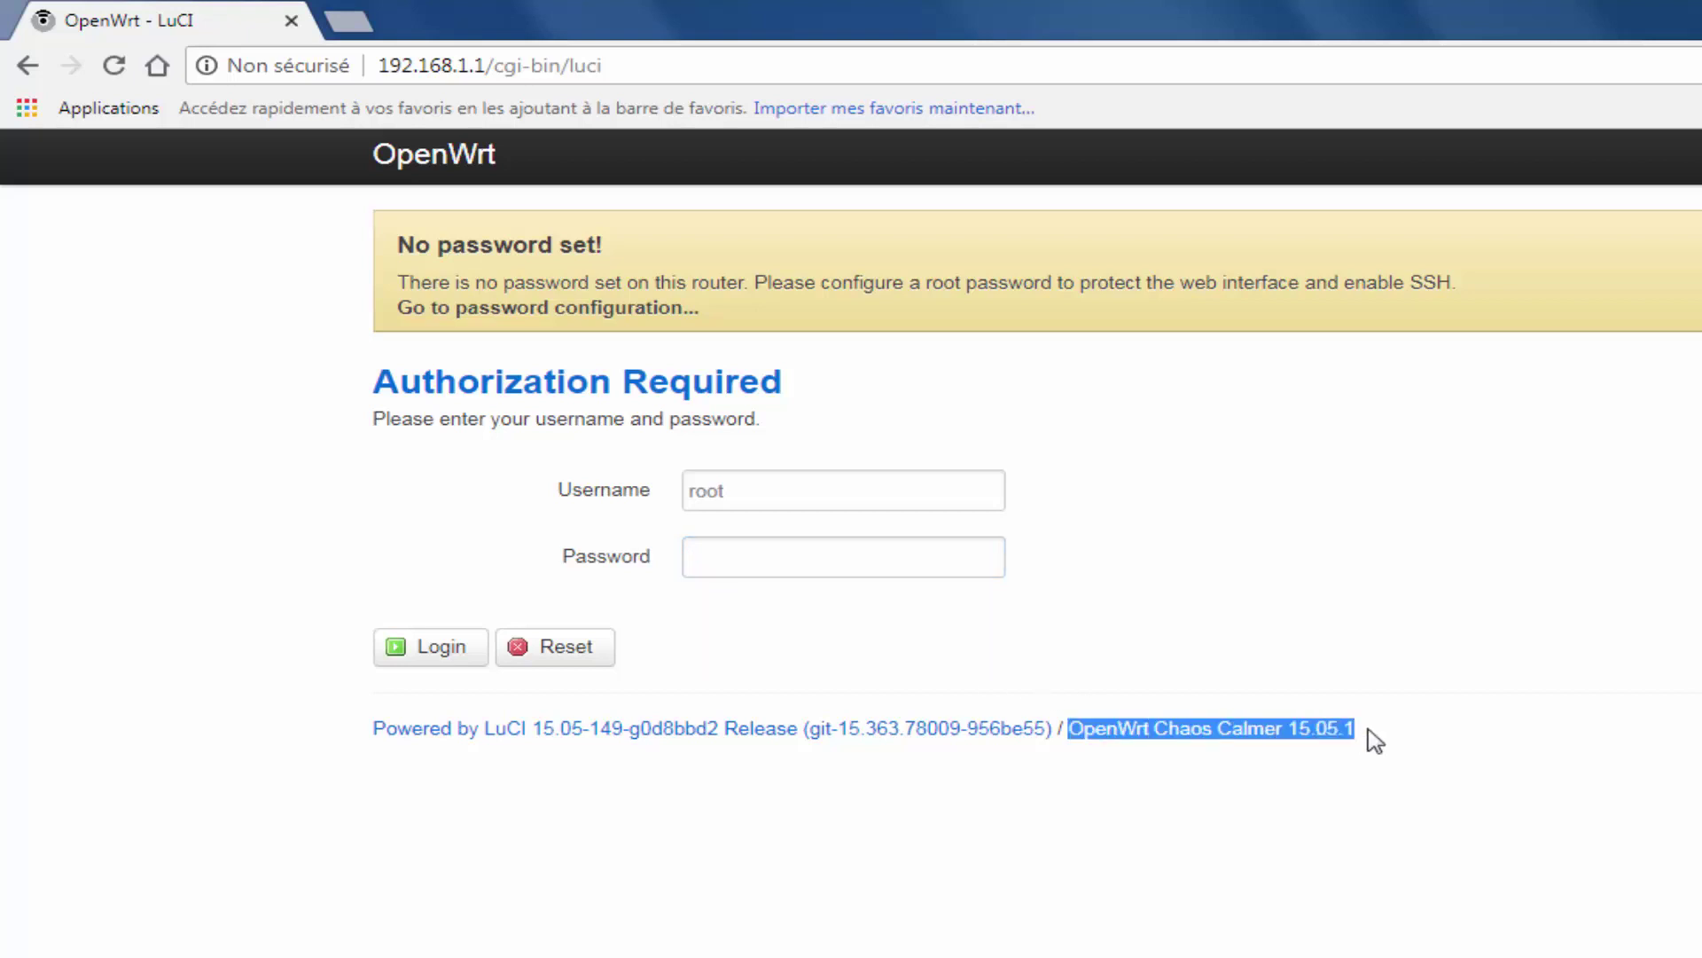
pyautogui.click(1374, 740)
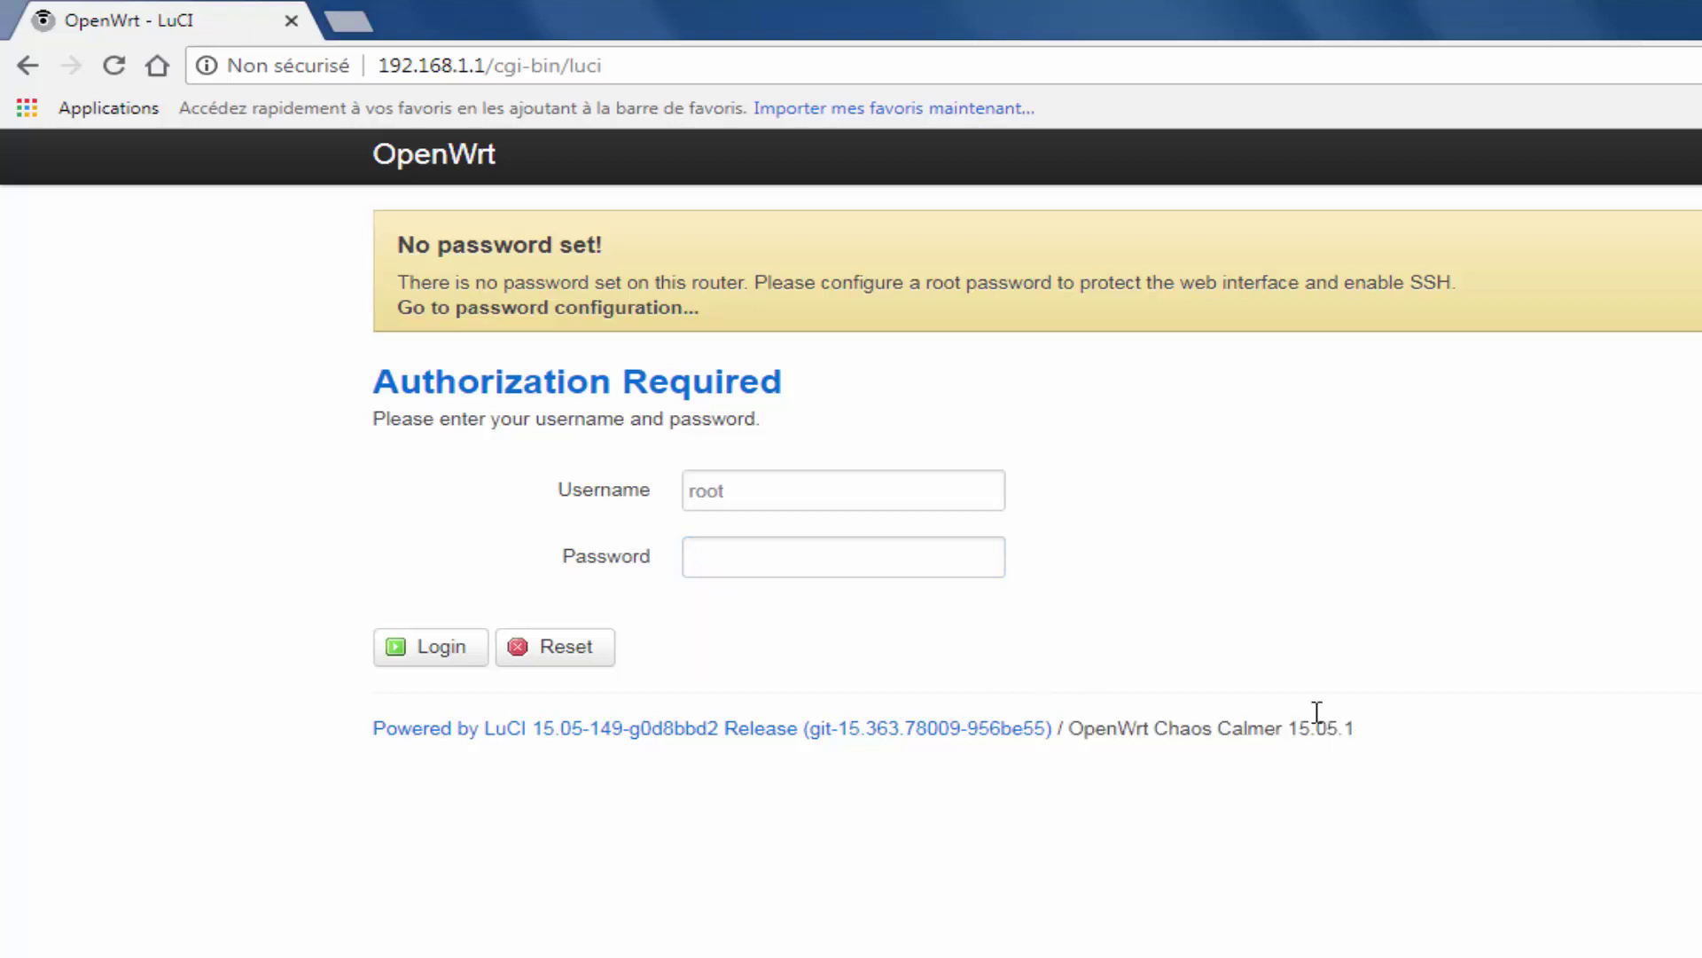
# - Log in to LuCI as root with an empty password
pyautogui.click(440, 658)
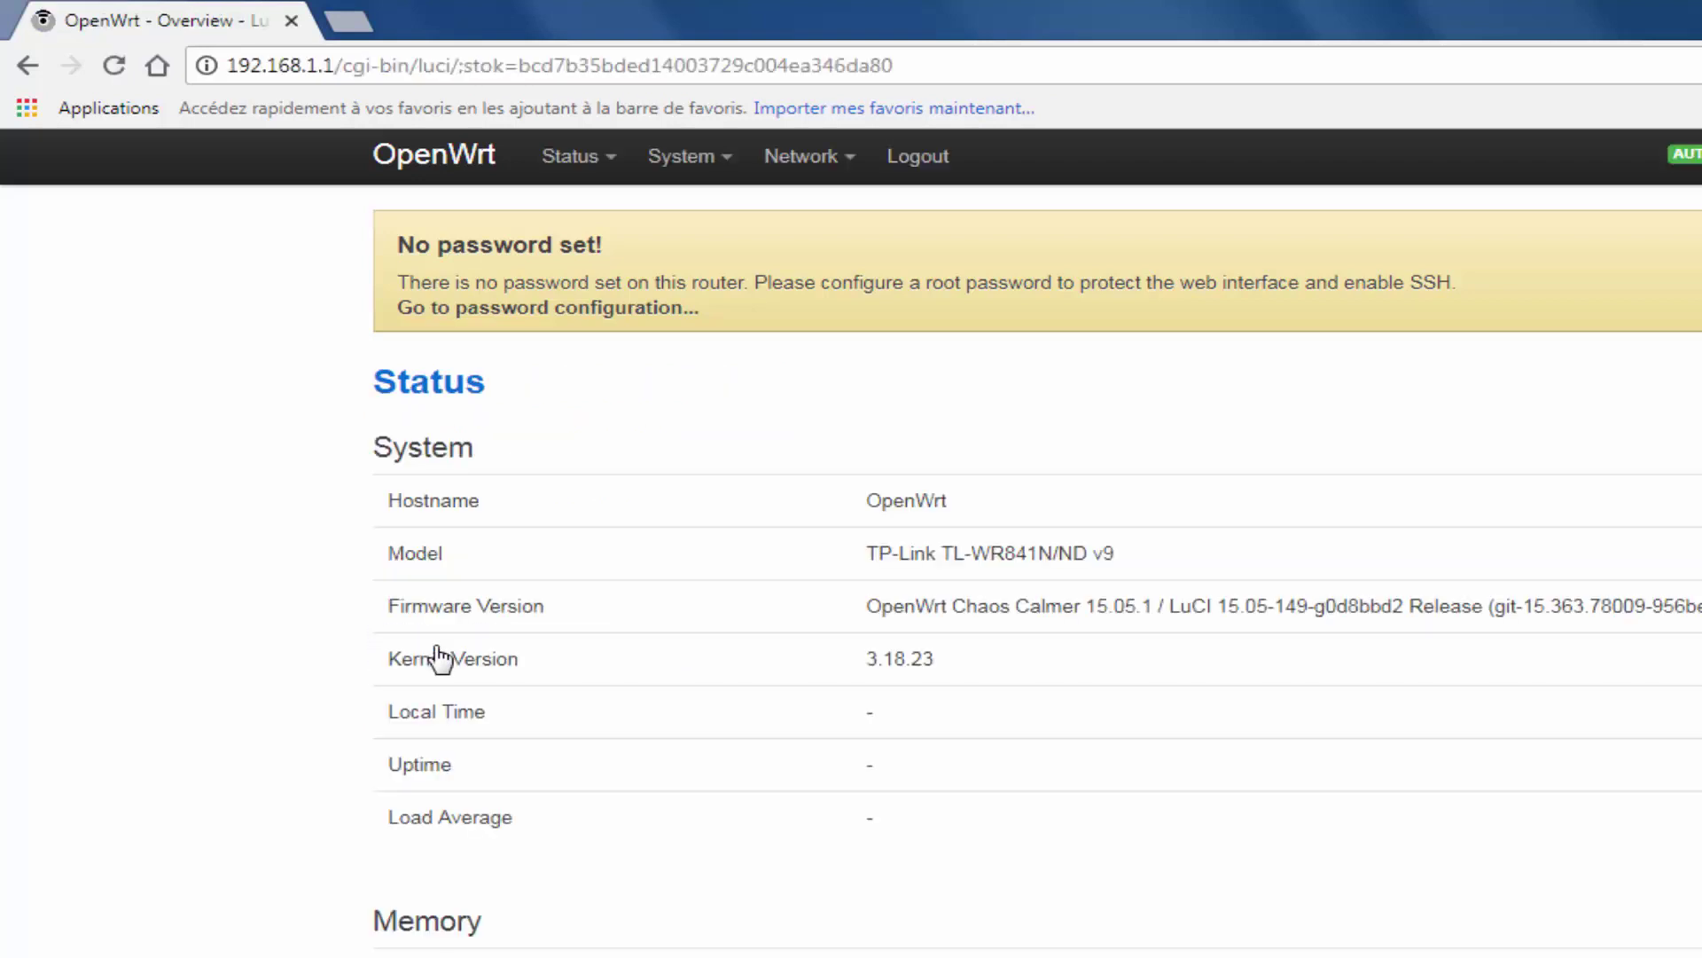
pyautogui.moveTo(807, 164)
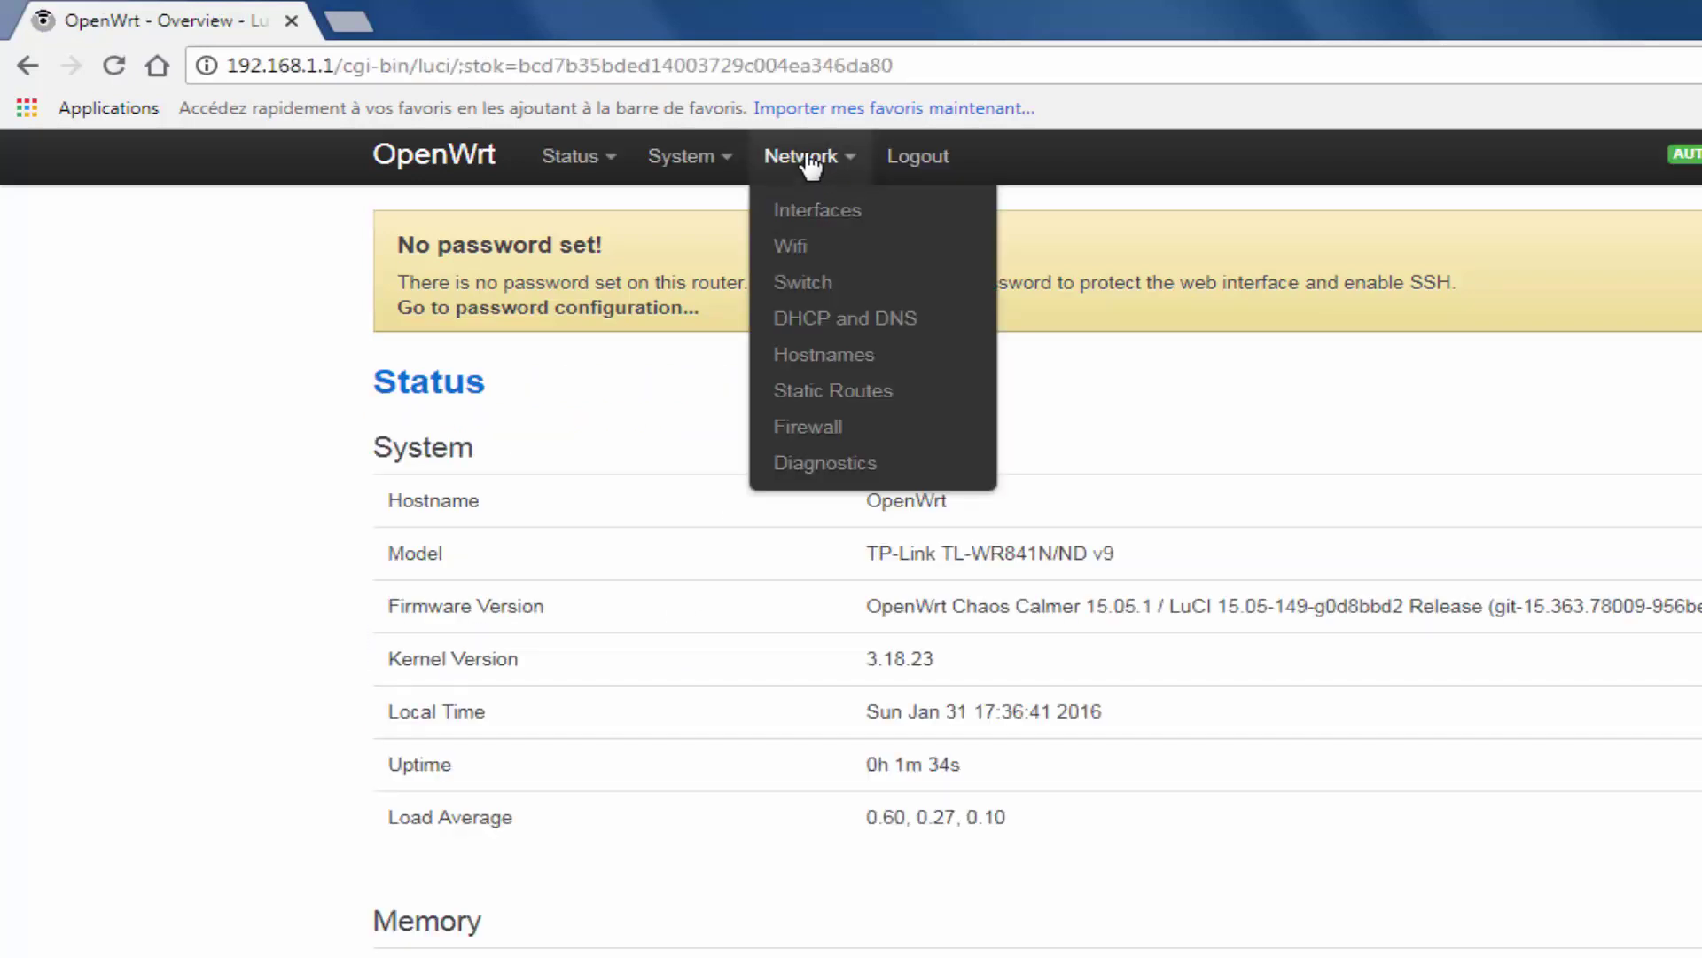
pyautogui.moveTo(710, 166)
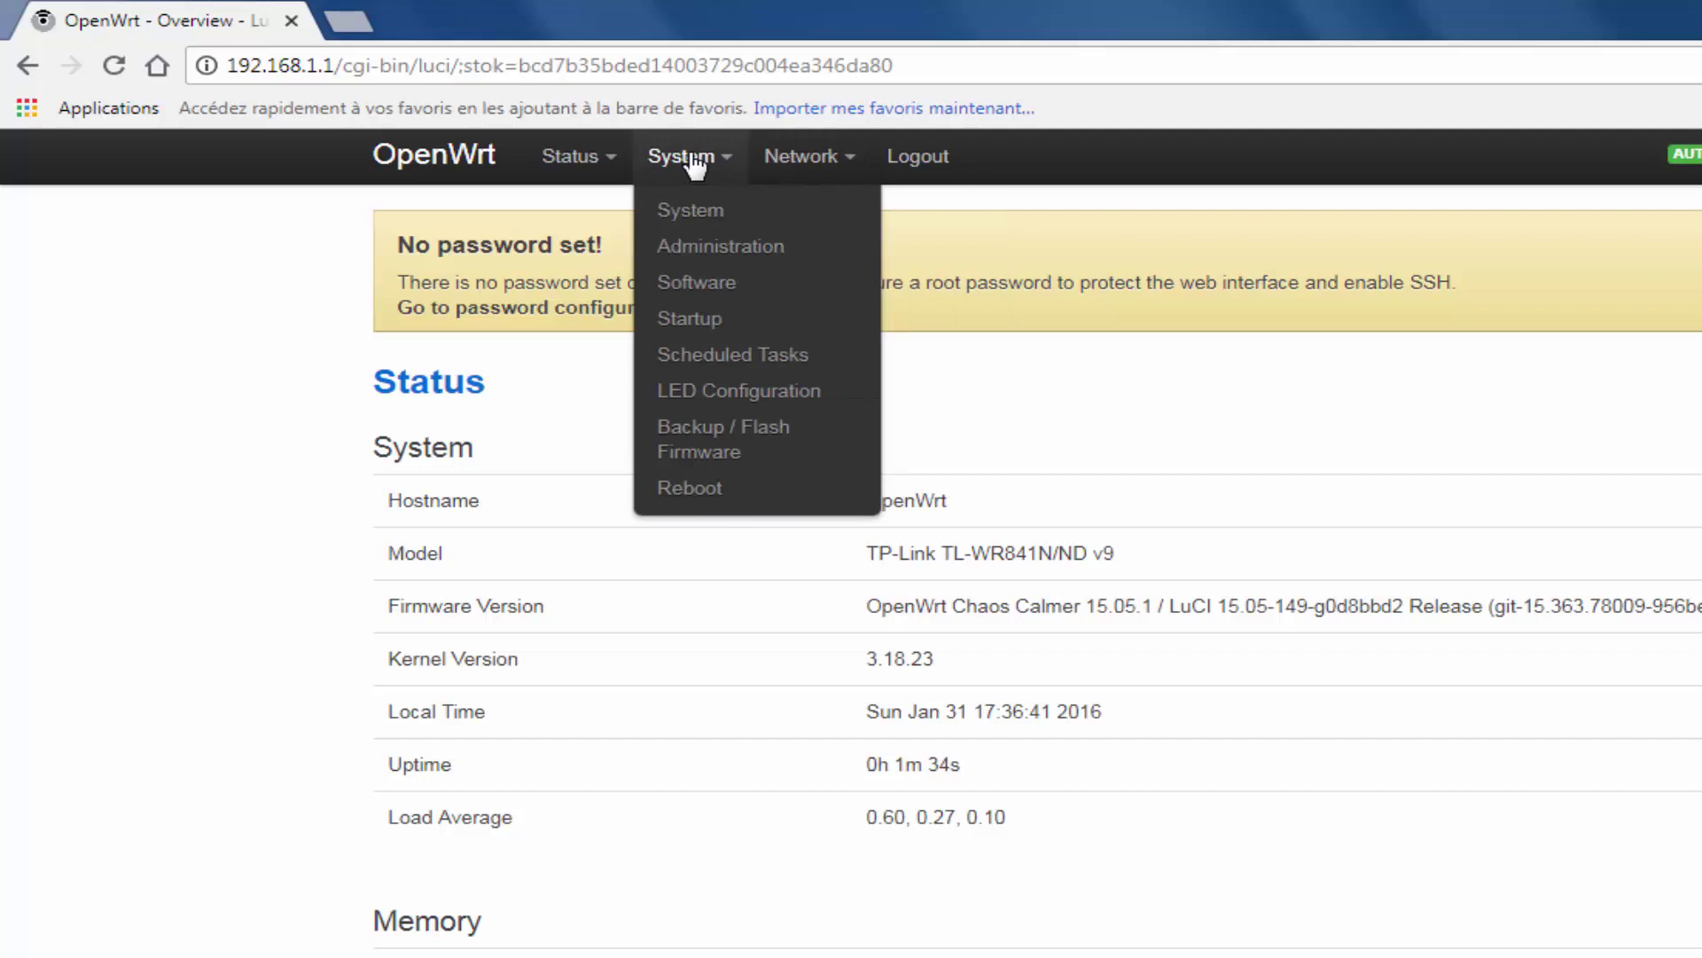
# - Upload the tl-wr841n-v9-squashfs-sysupgrade image in Backup / Flash Firmware with Keep settings unchecked
pyautogui.click(700, 455)
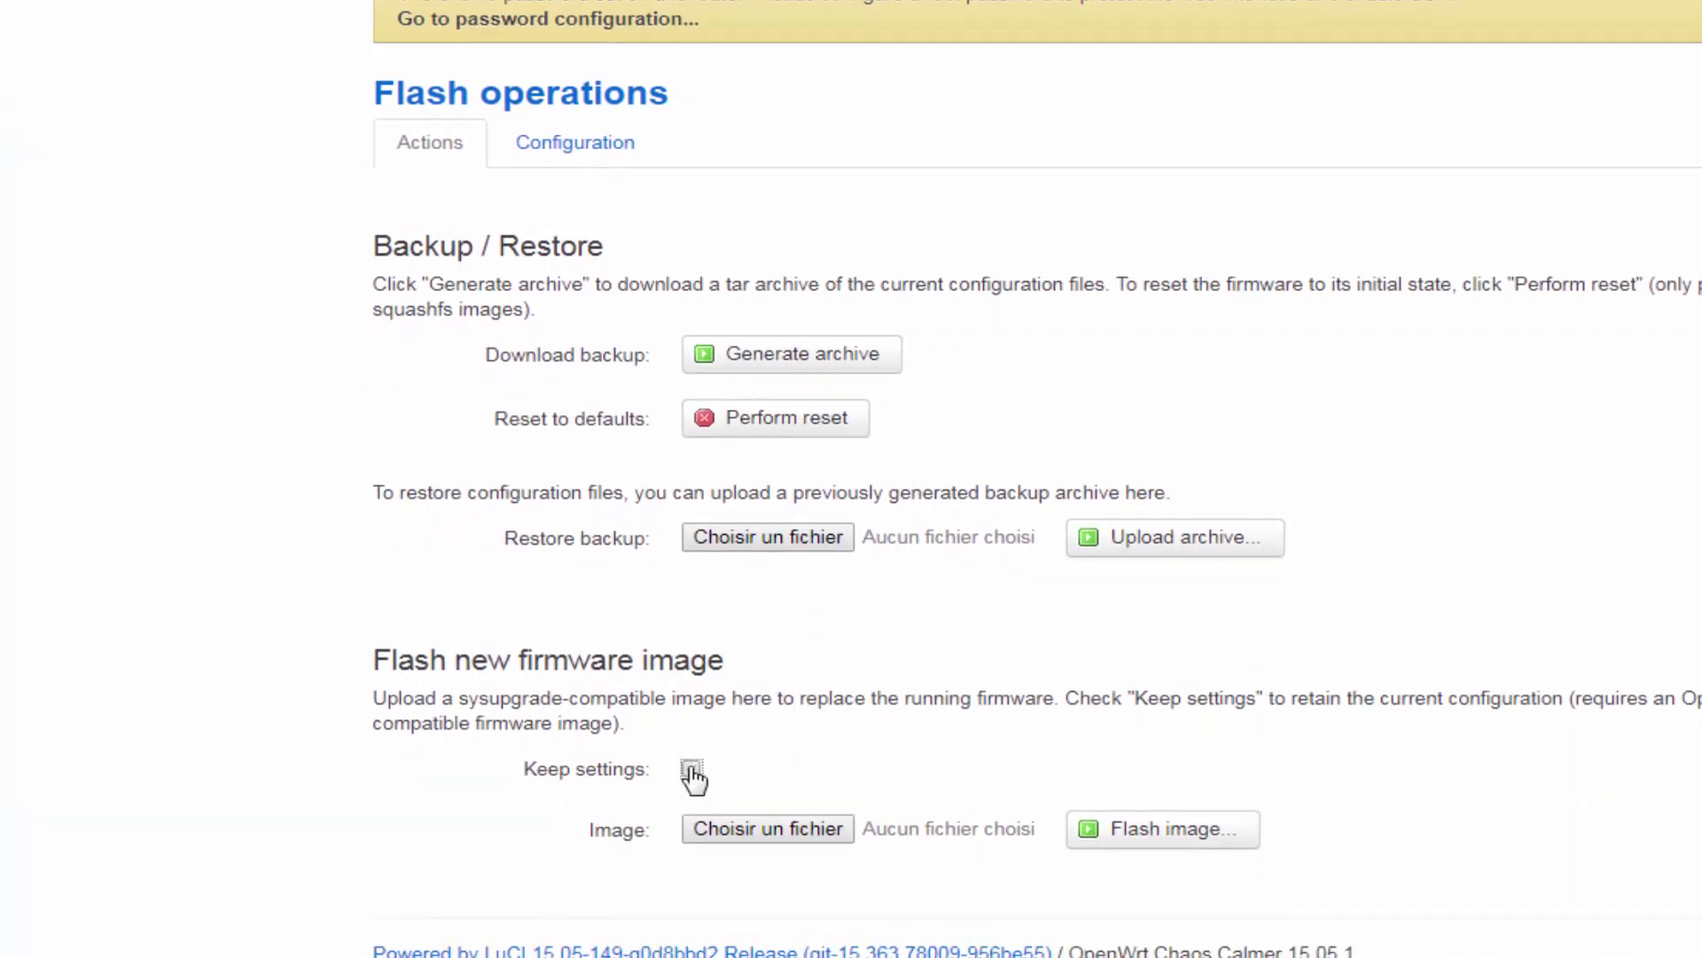
pyautogui.click(778, 840)
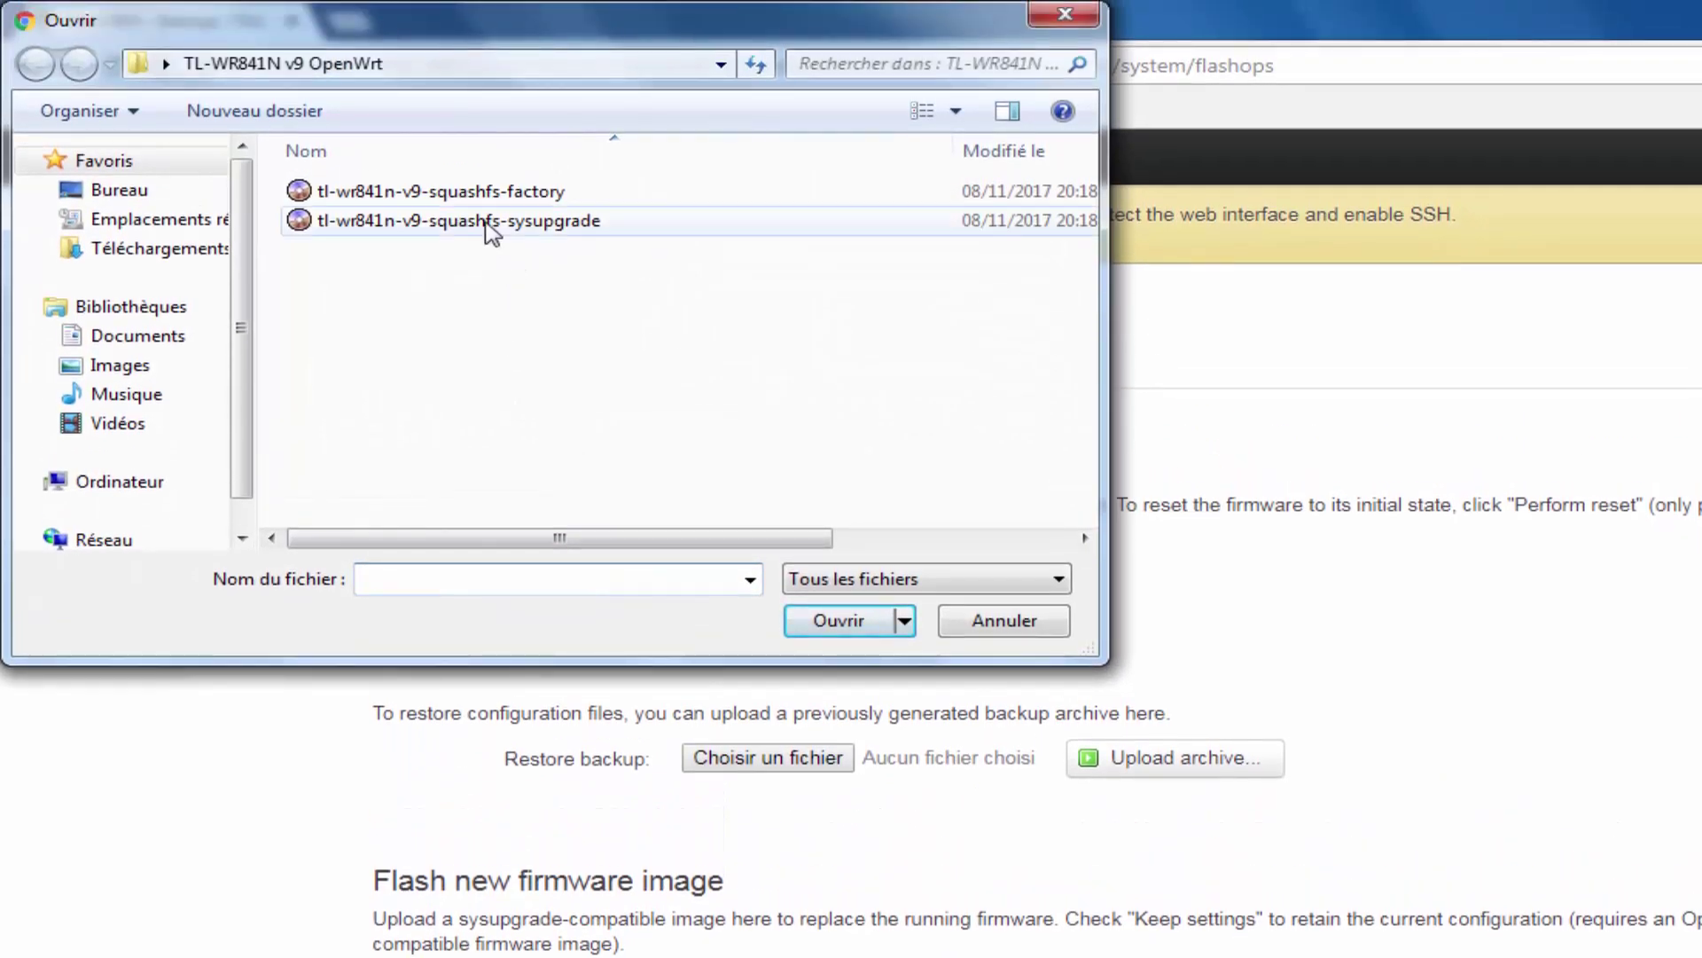
pyautogui.click(488, 26)
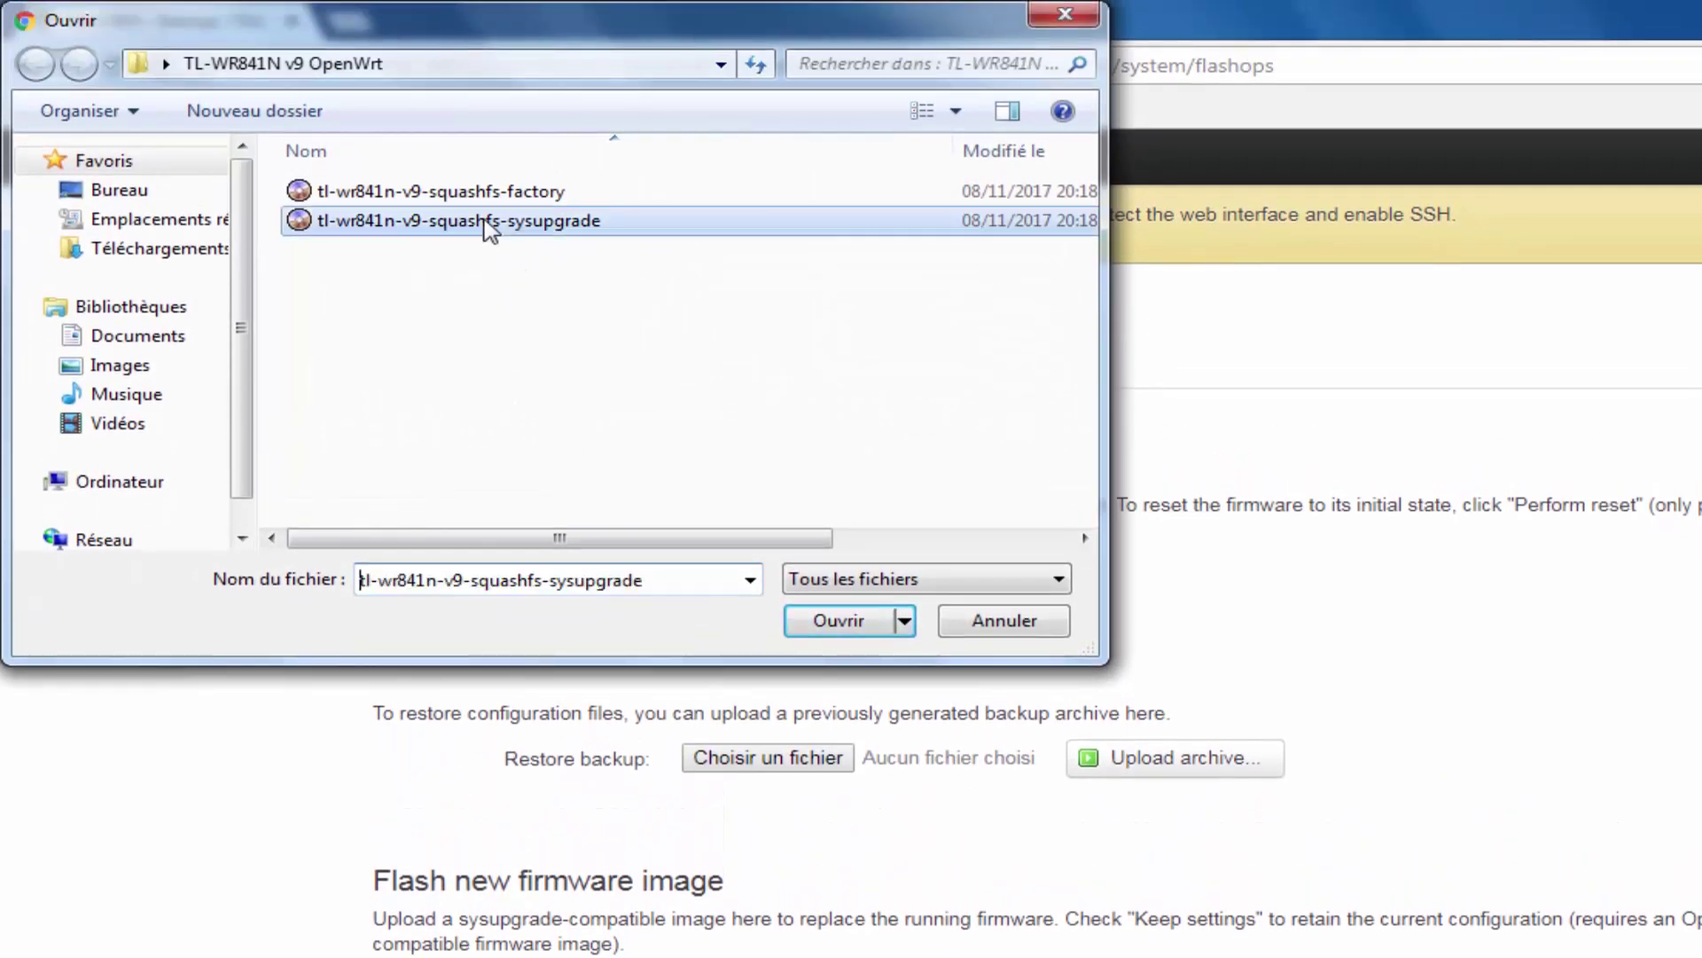
pyautogui.click(826, 631)
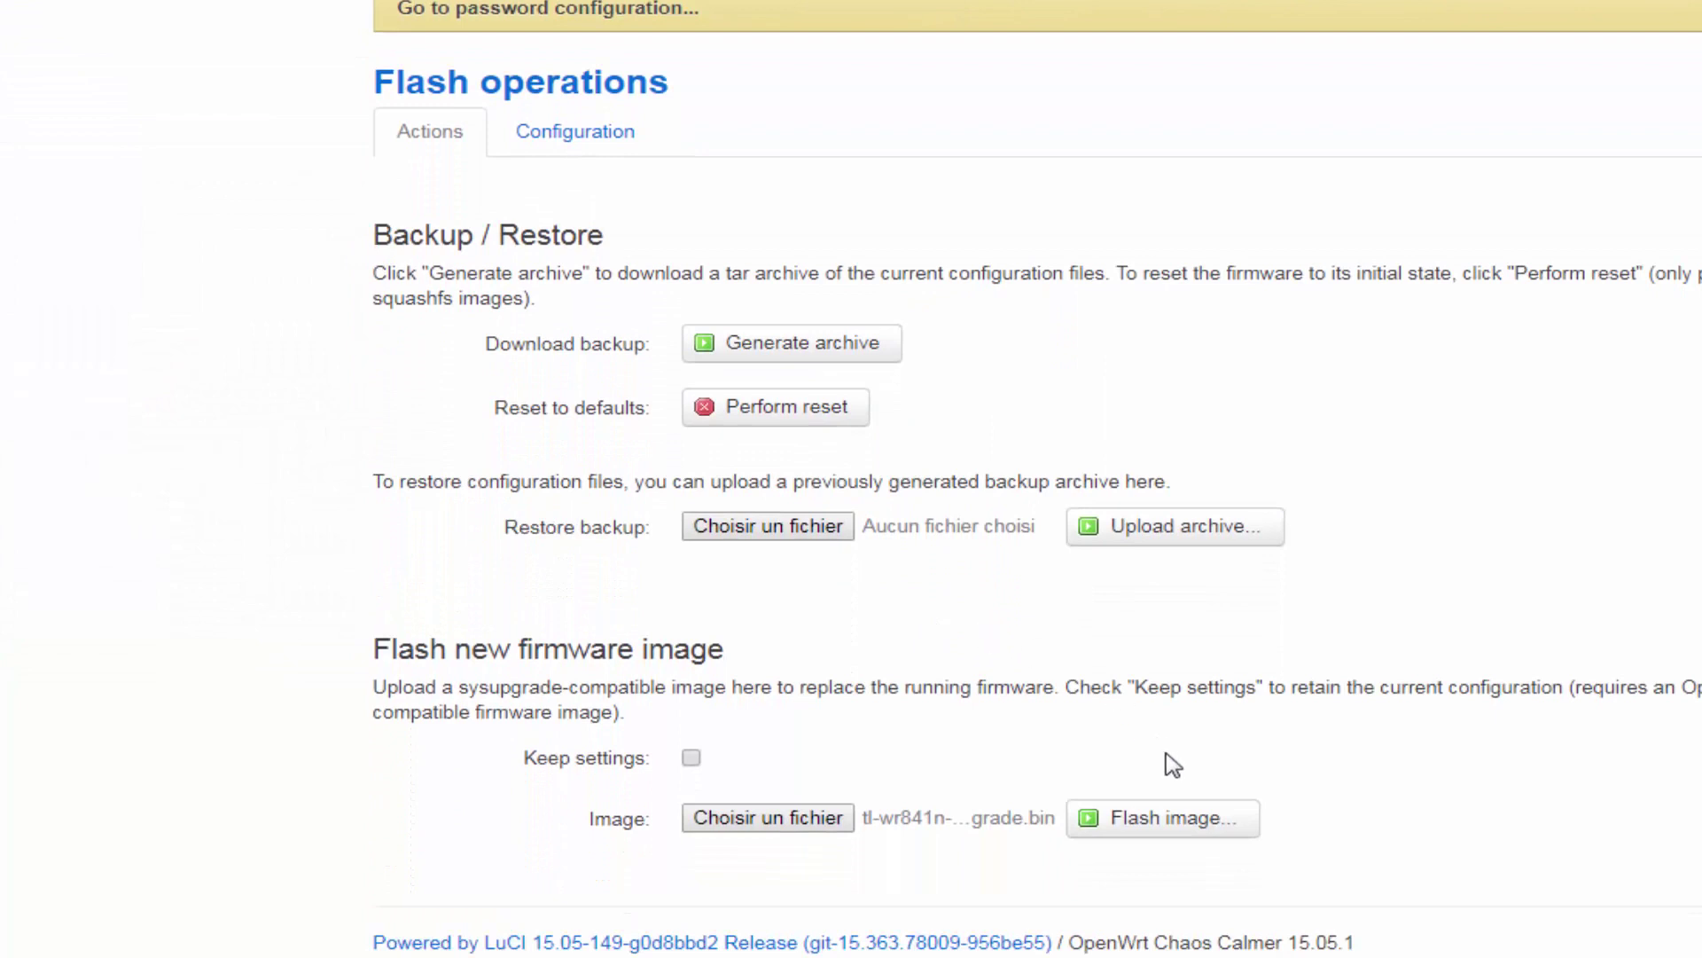
pyautogui.click(1179, 824)
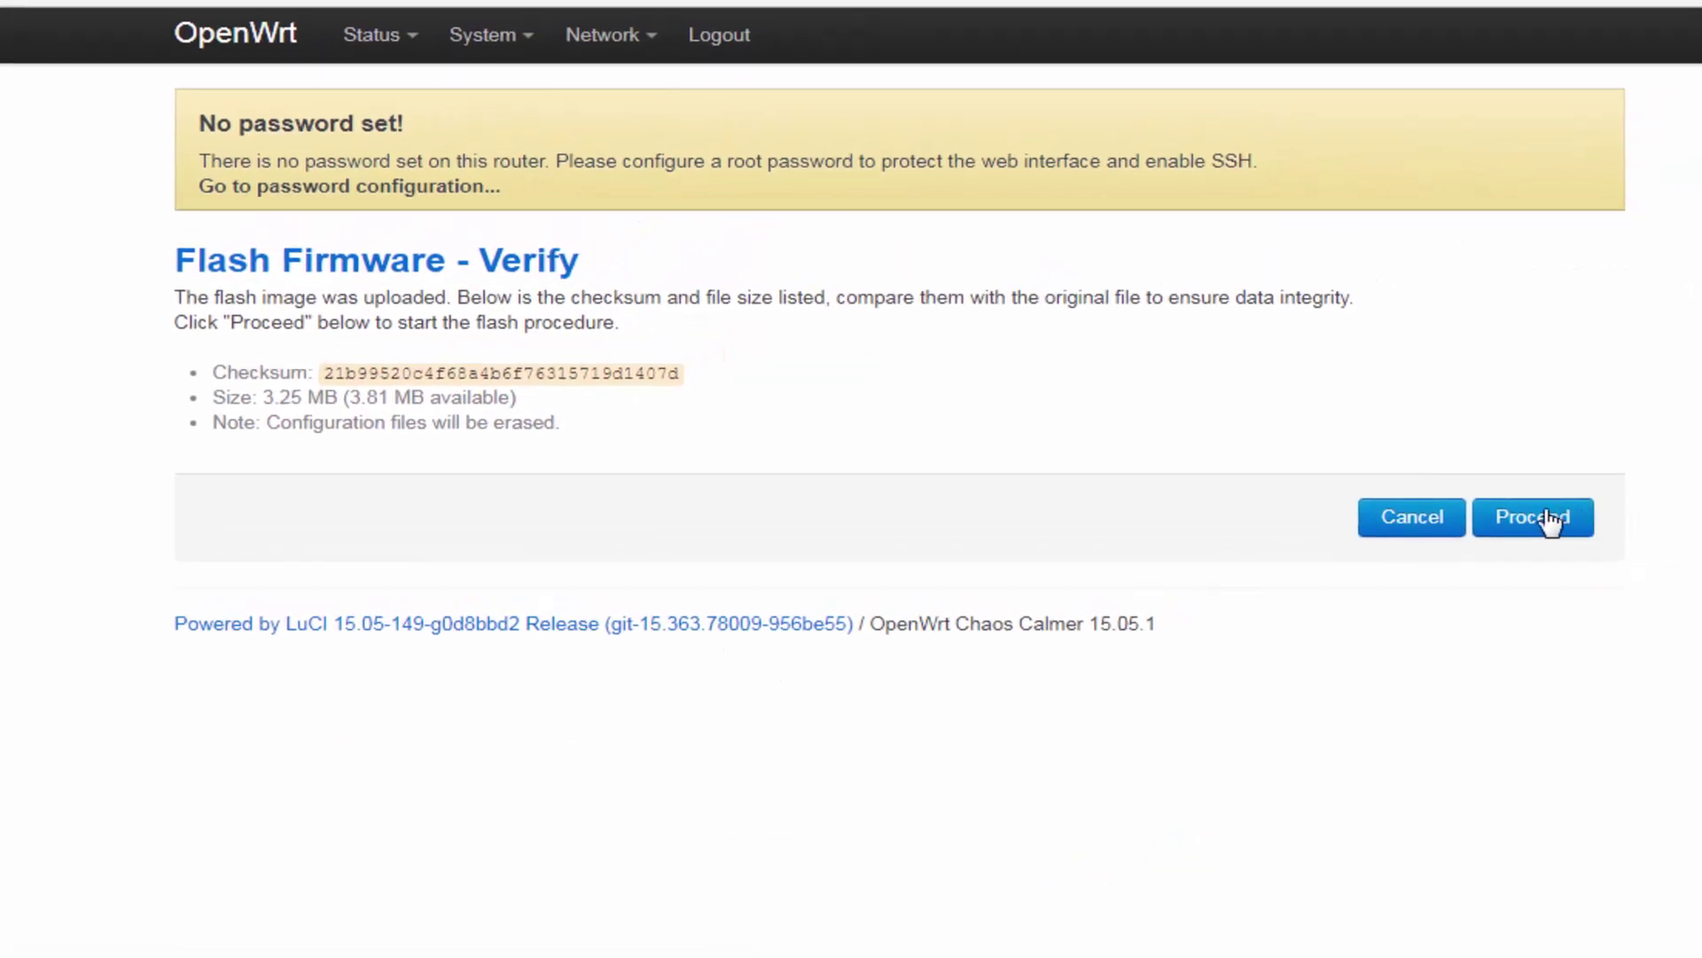
# - Proceed from the Flash Firmware - Verify page to start flashing and wait on System - Flashing..
pyautogui.click(1543, 527)
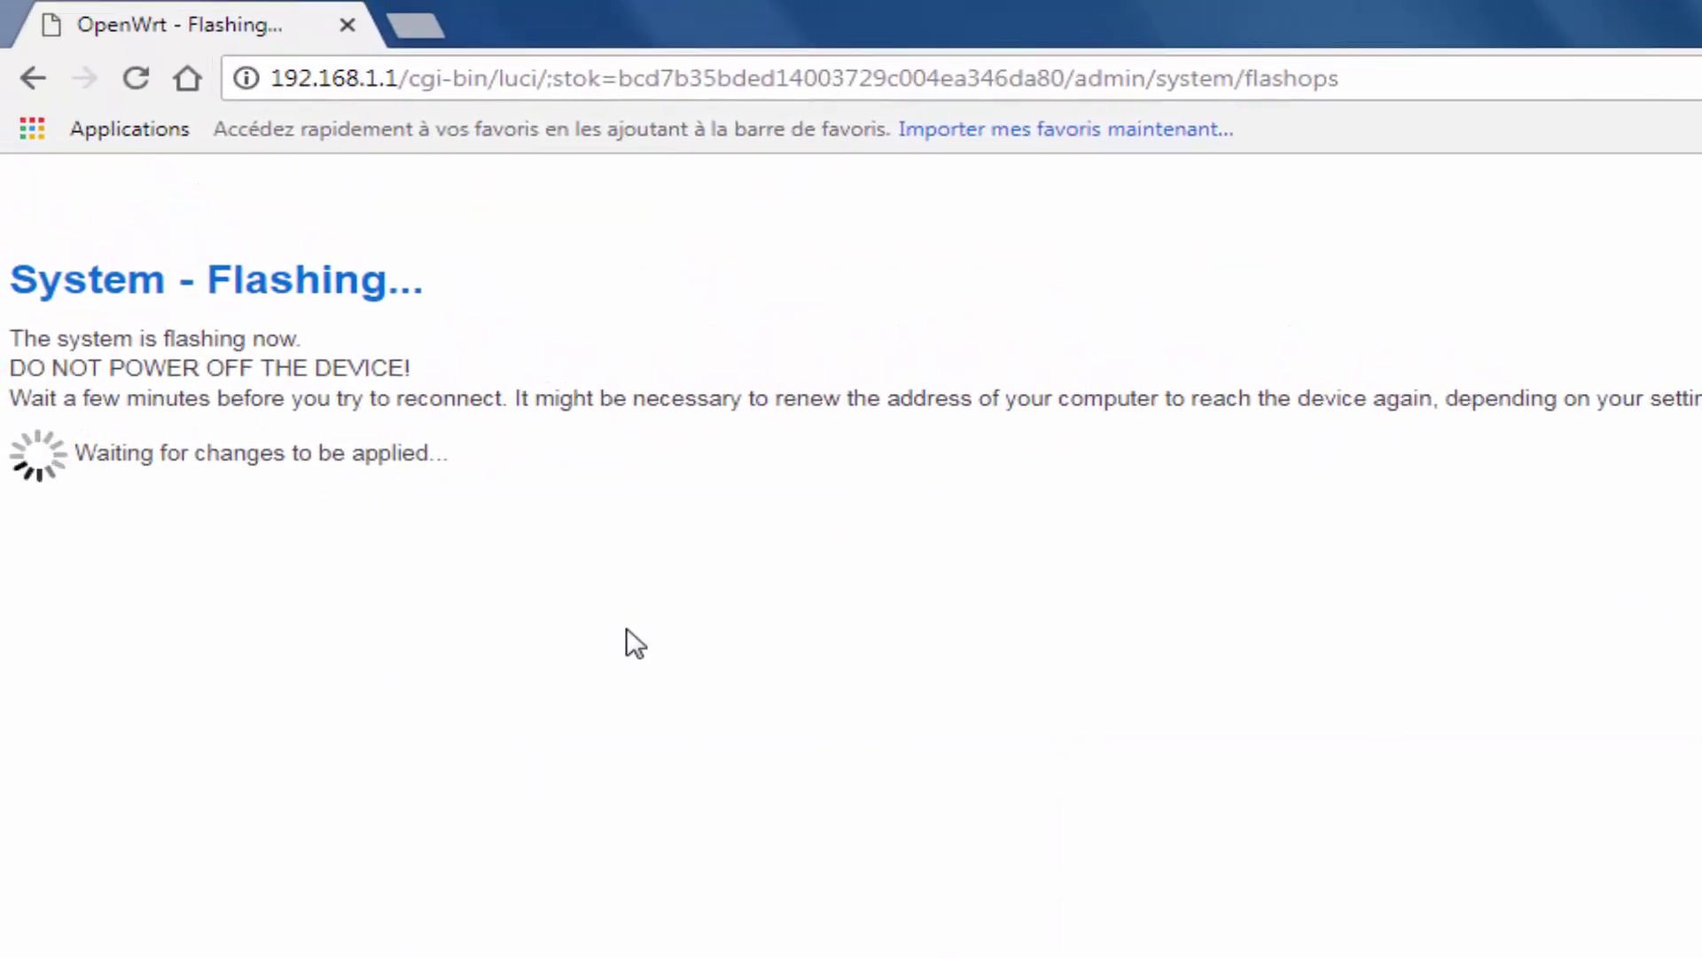
pyautogui.moveTo(68, 451); pyautogui.dragTo(3, 461)
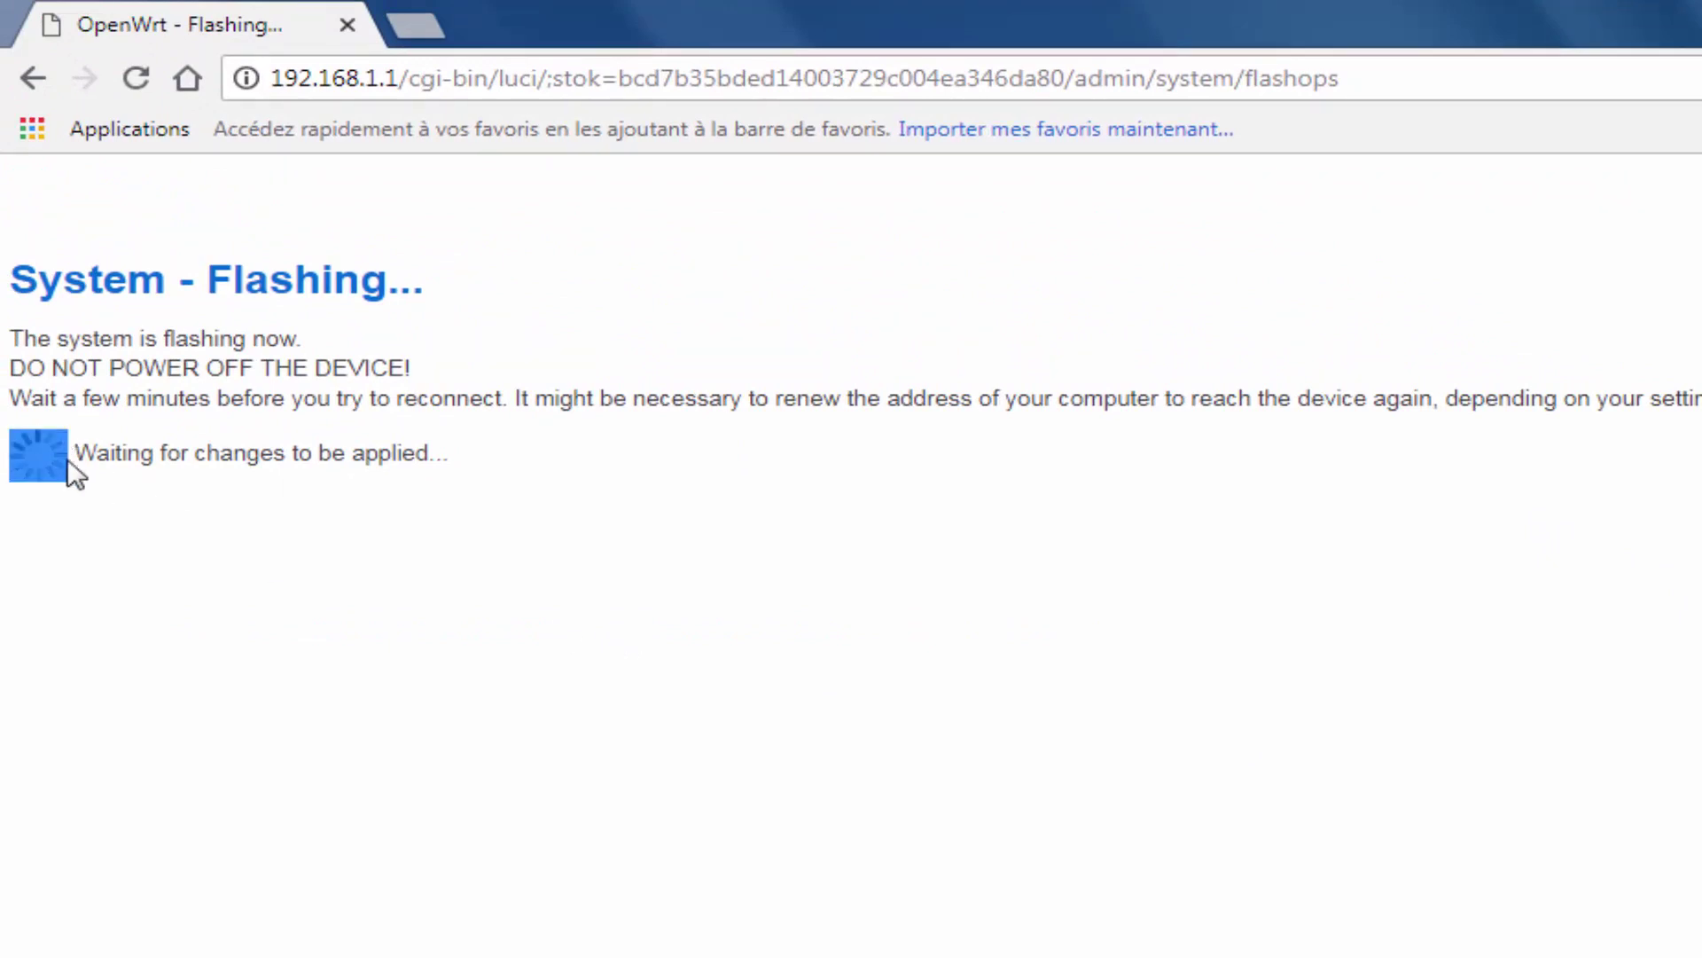
pyautogui.click(78, 462)
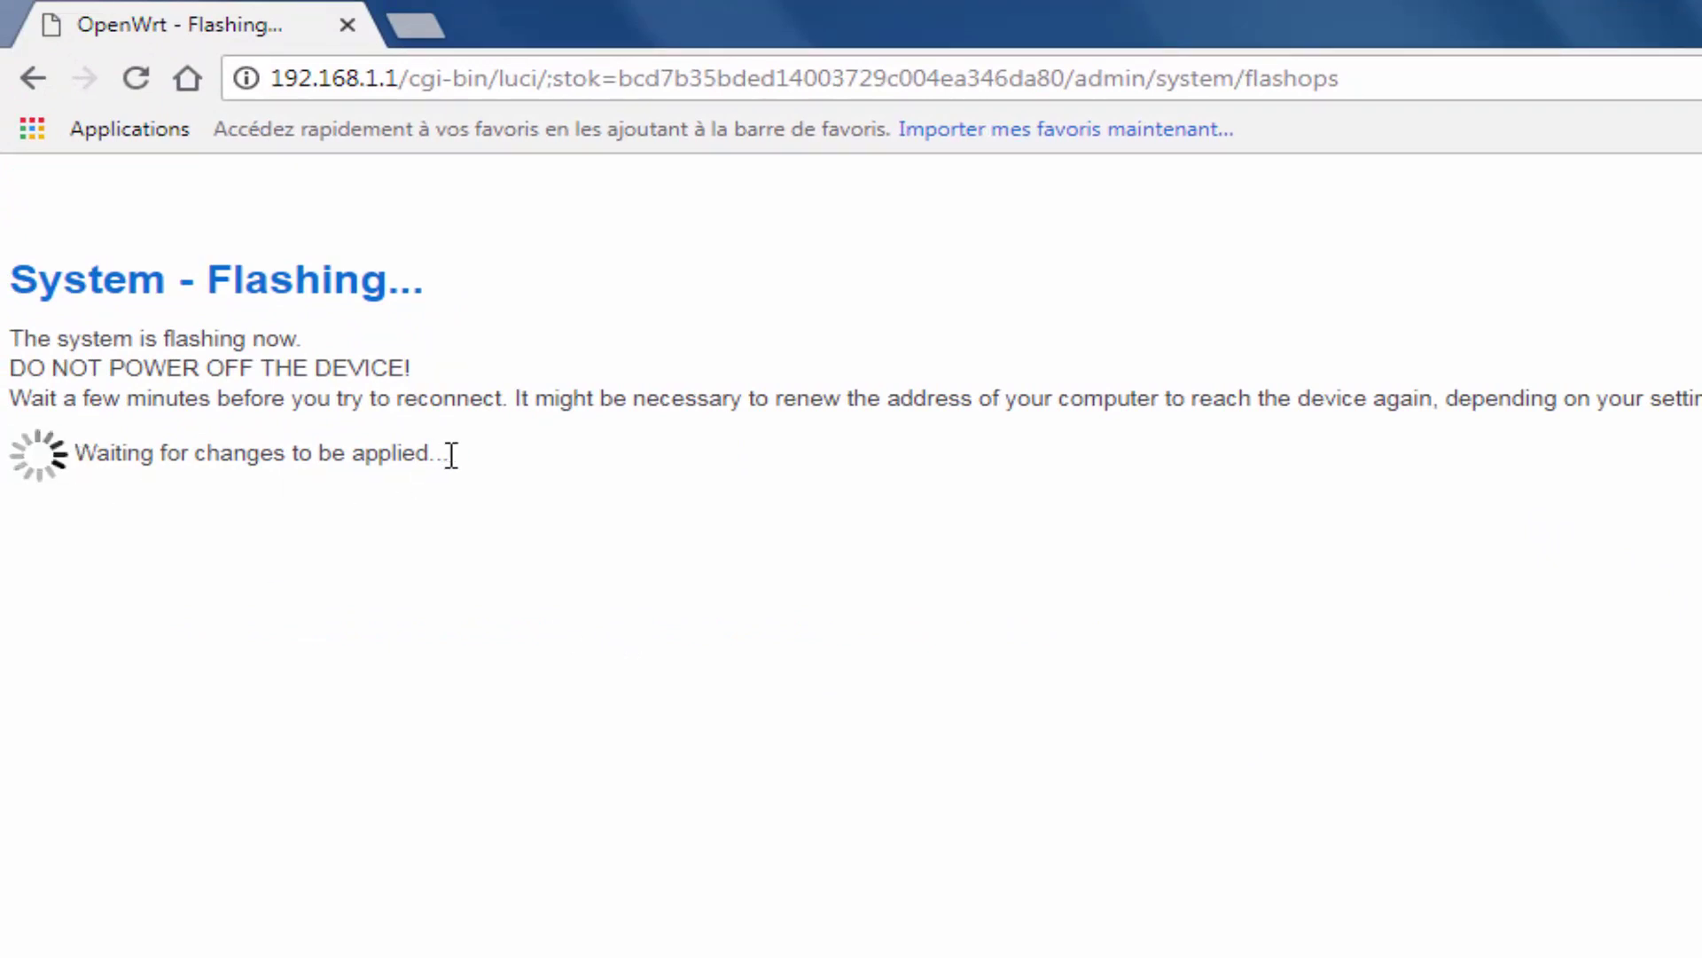